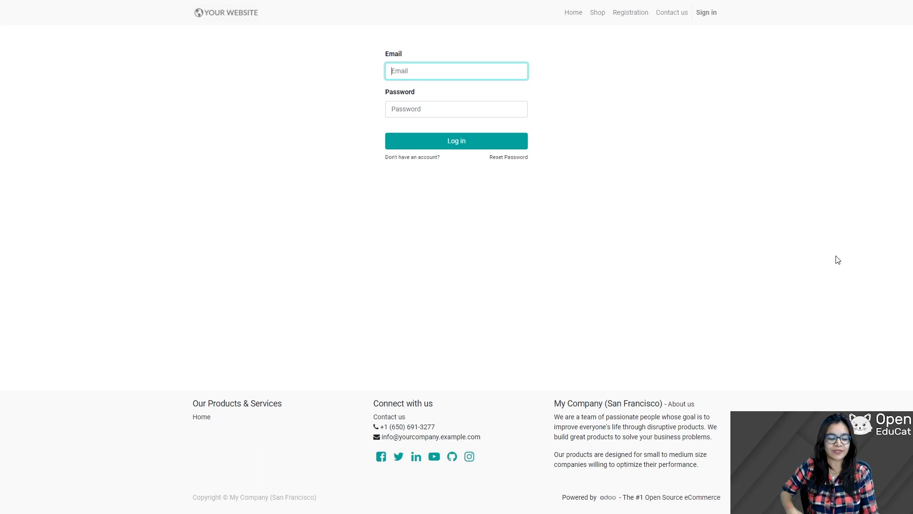
Step: Log in with the admin account and go to the apps home screen
text(admin)
key(Tab)
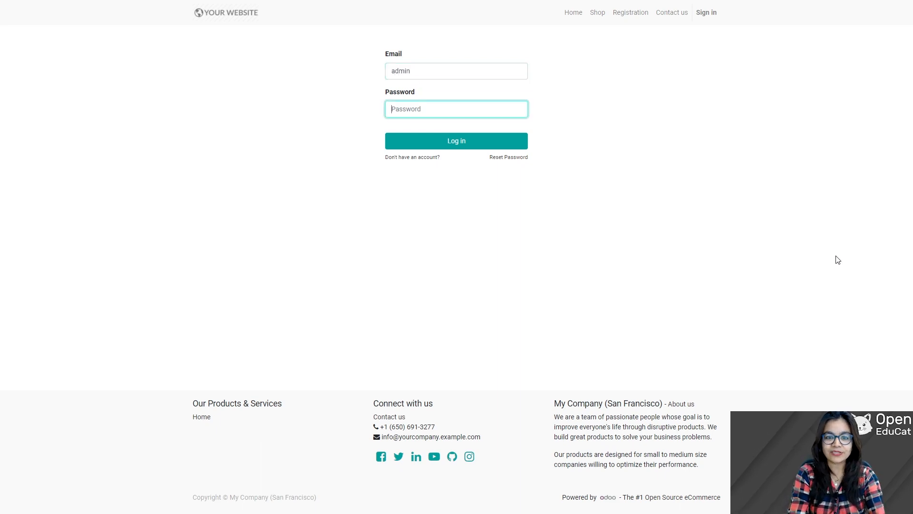
text(ad)
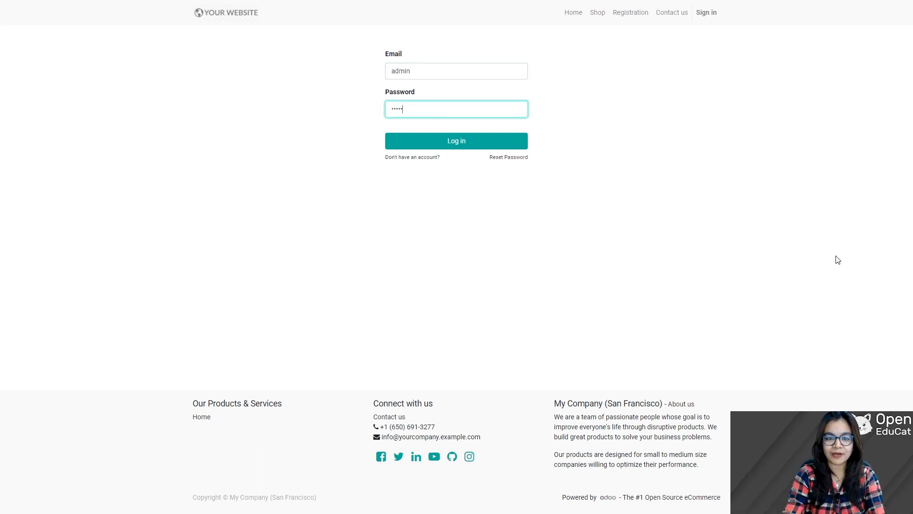
text(min)
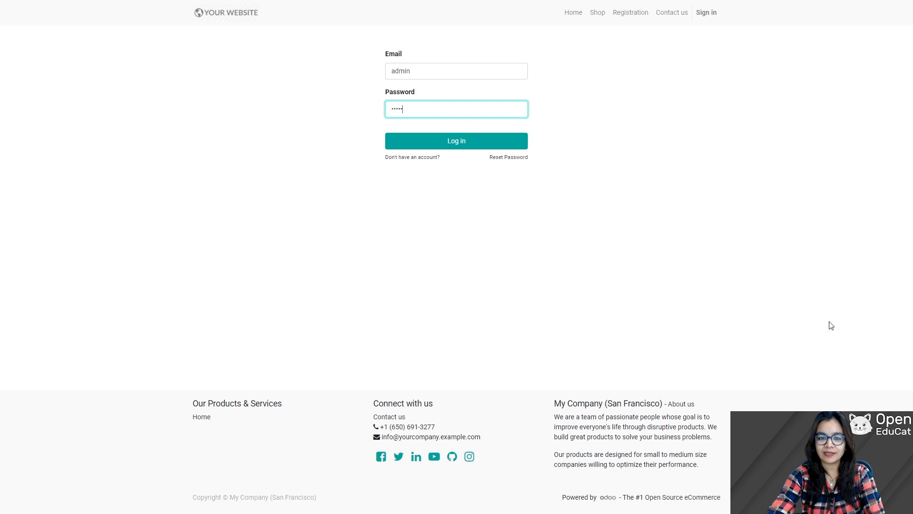
click(458, 142)
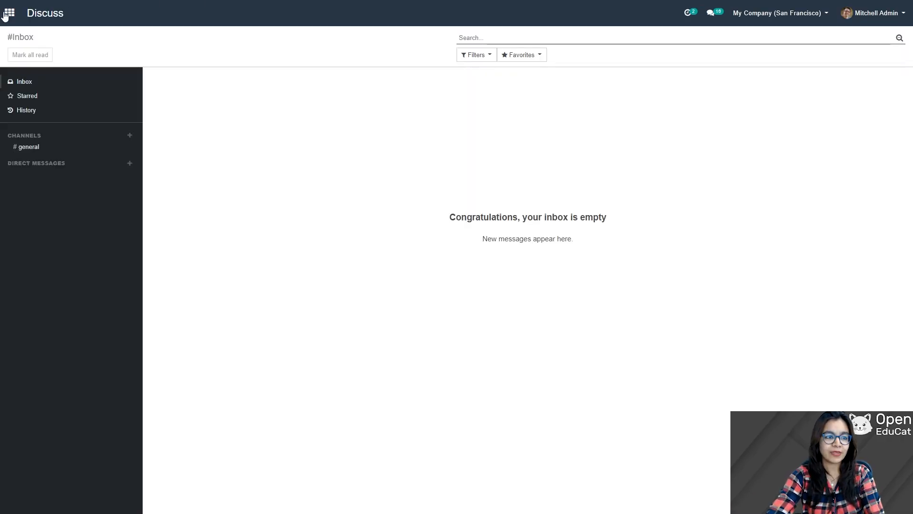
click(7, 13)
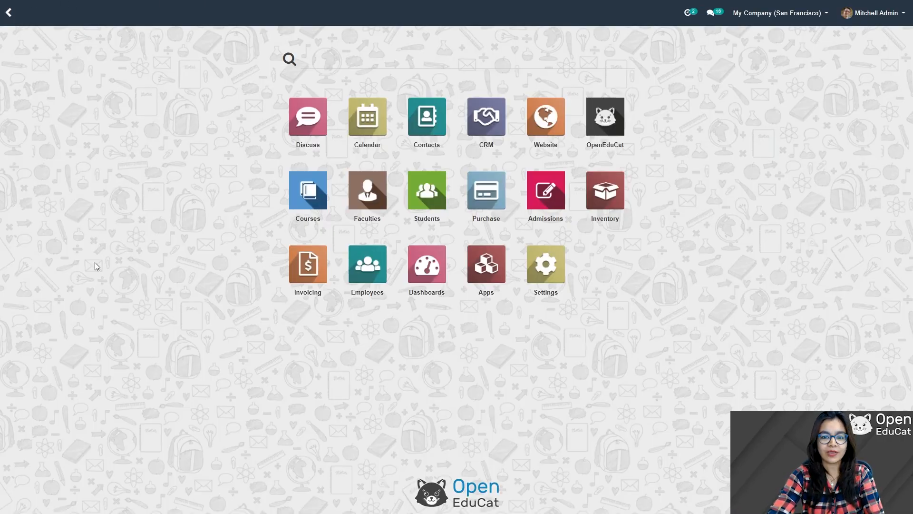
Step: Open the Purchase app on its Requests for Quotation list
click(492, 197)
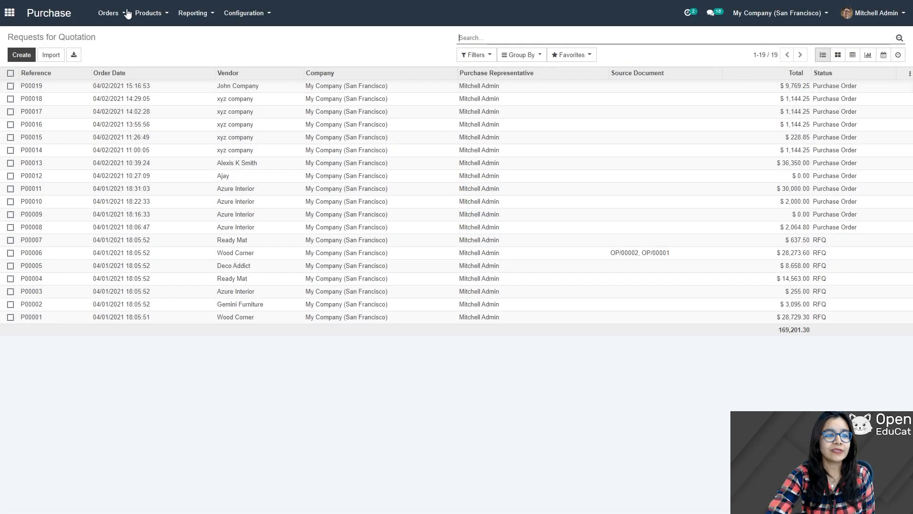
Step: Create a new individual vendor and enter the vendor's full name
click(126, 13)
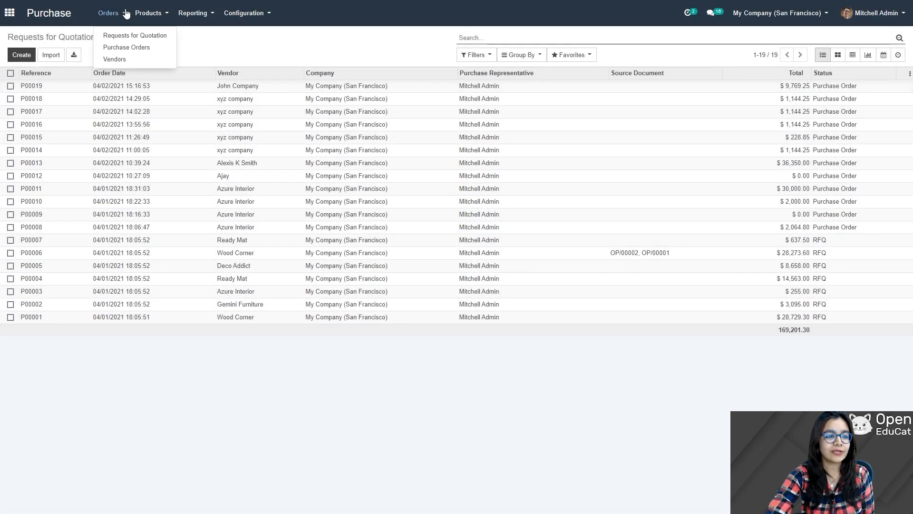
click(114, 59)
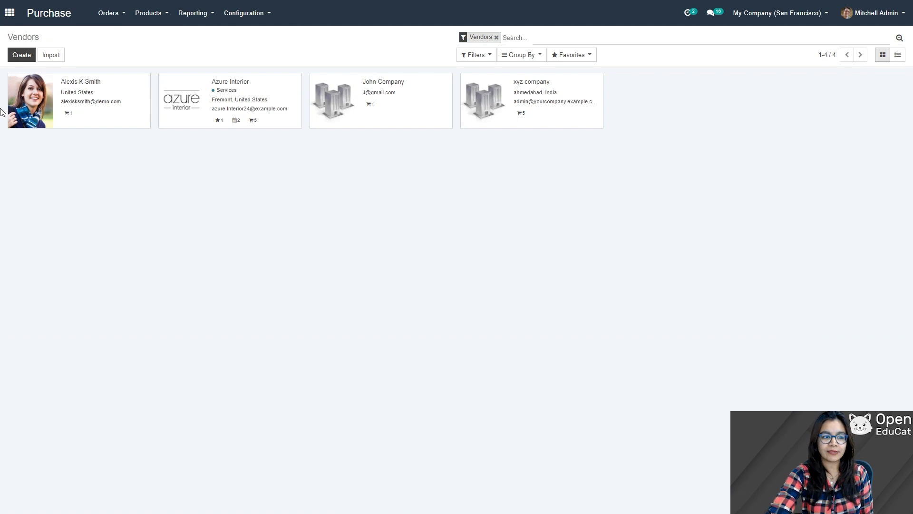
click(20, 56)
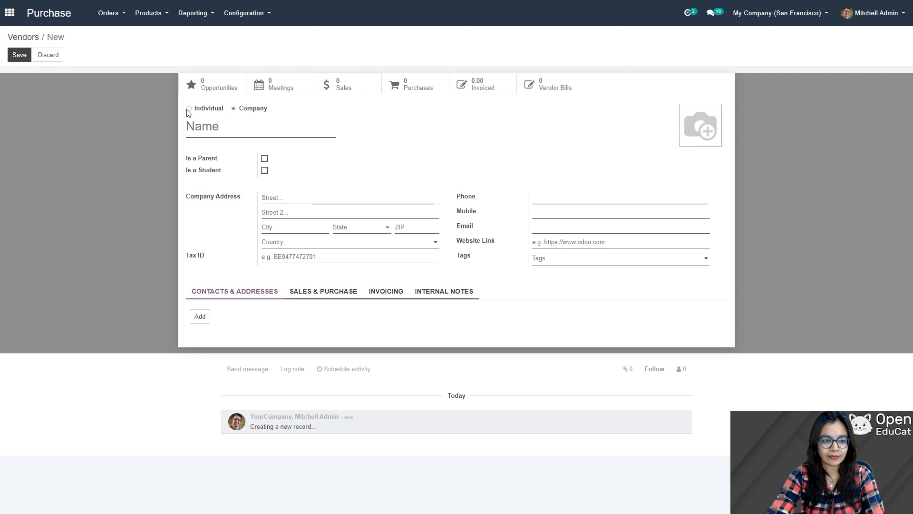
click(189, 108)
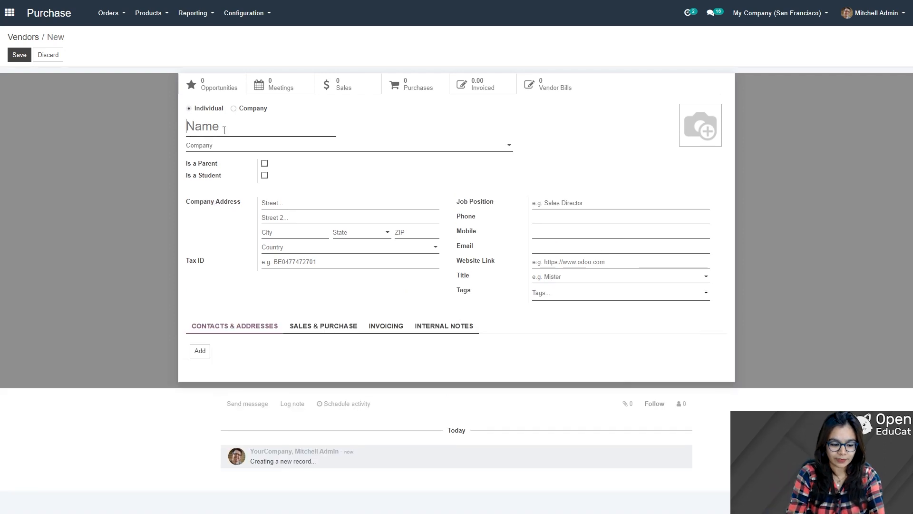
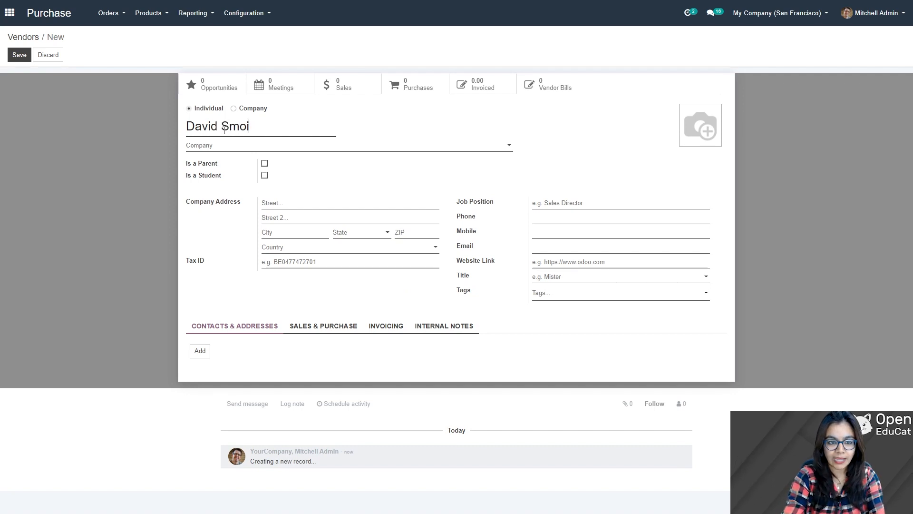
text(ith)
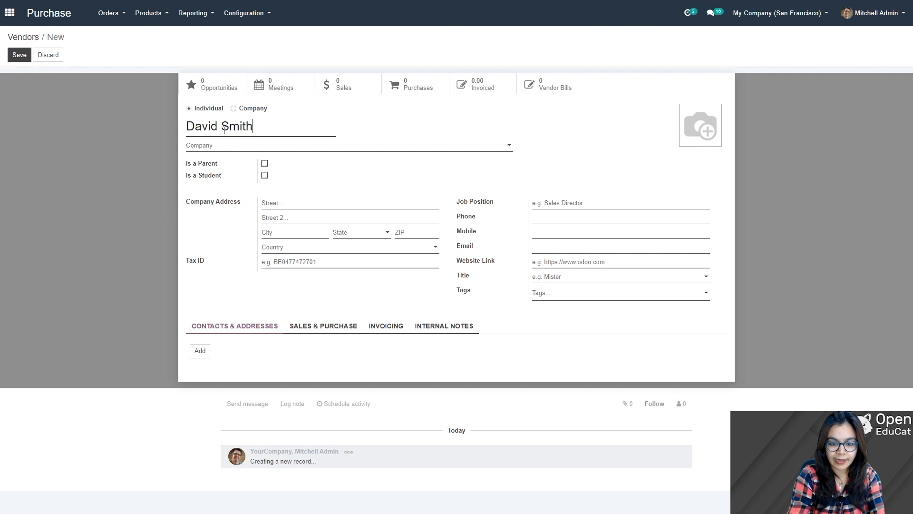
Step: Fill in the vendor's e-mail, phone and mobile numbers, then save the record
click(552, 246)
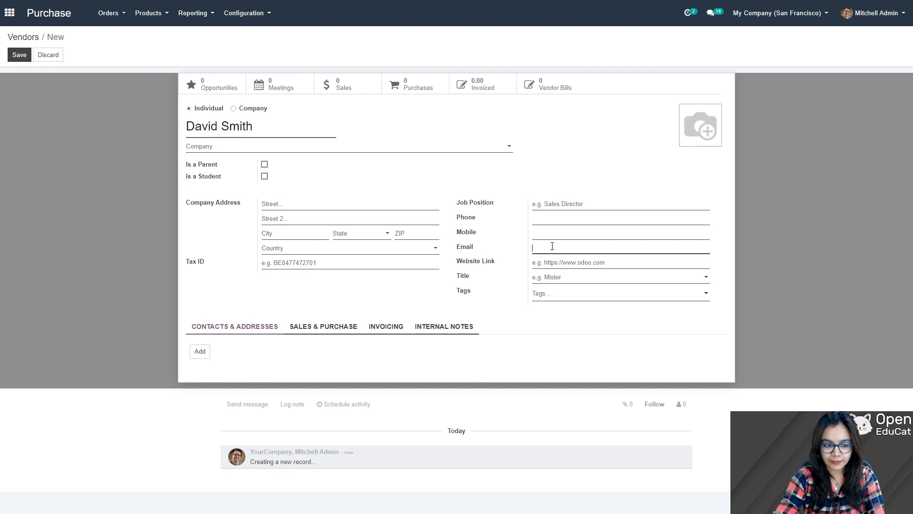
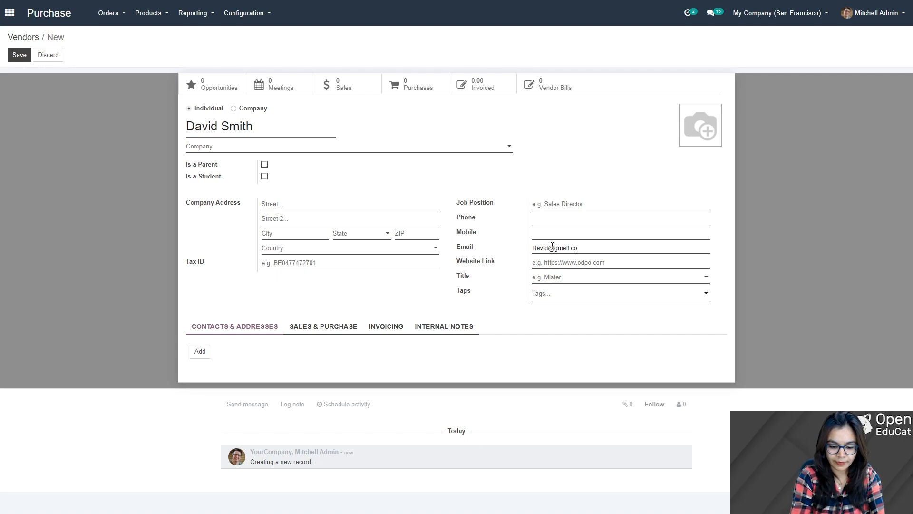
click(557, 221)
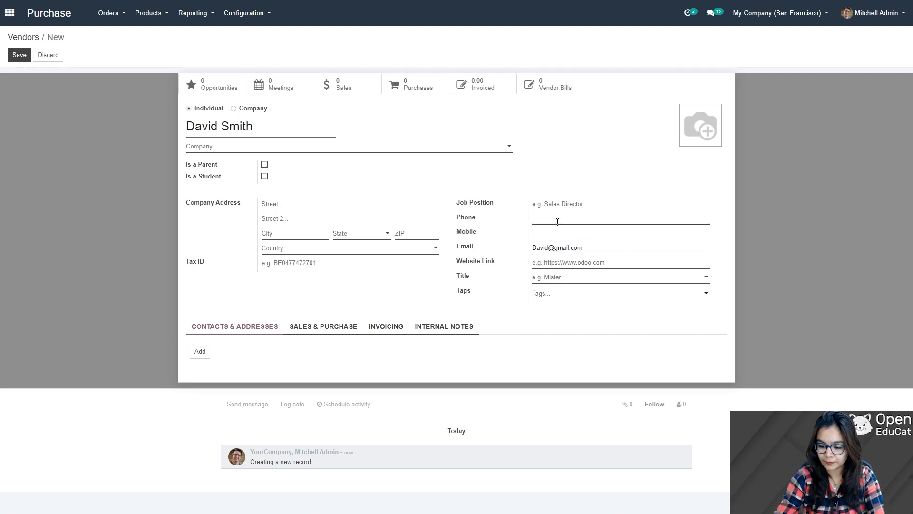
text(45678)
key(Tab)
text(4)
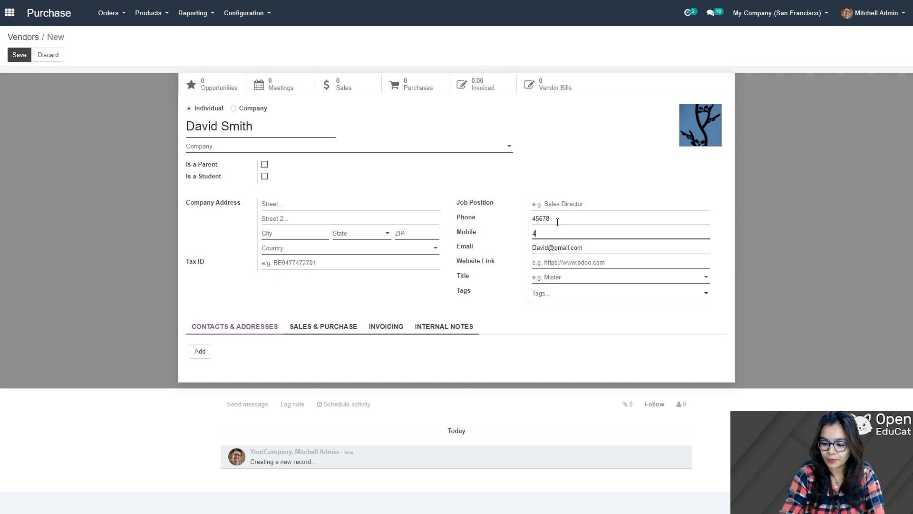
text(5612)
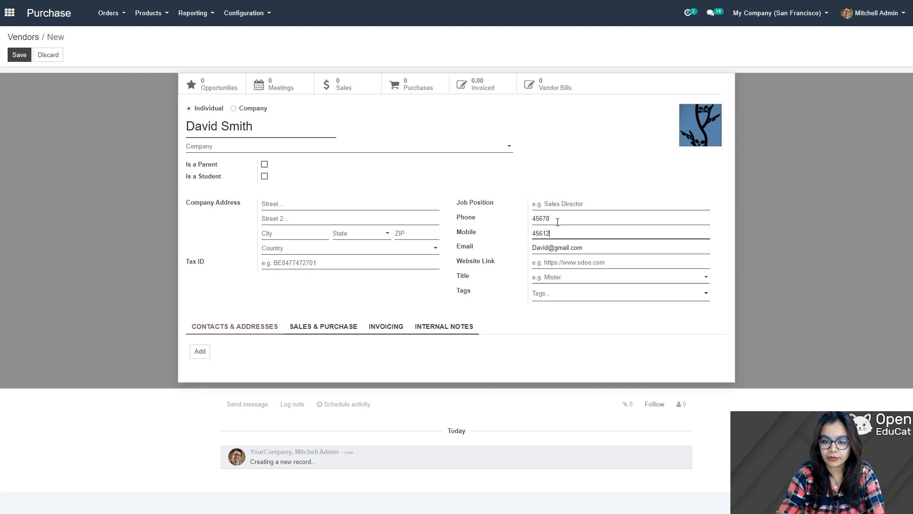
click(17, 55)
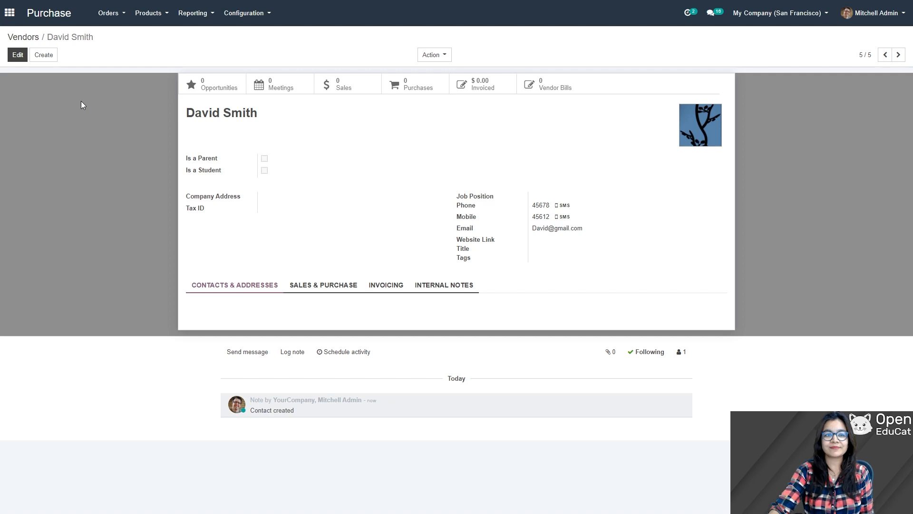
click(151, 13)
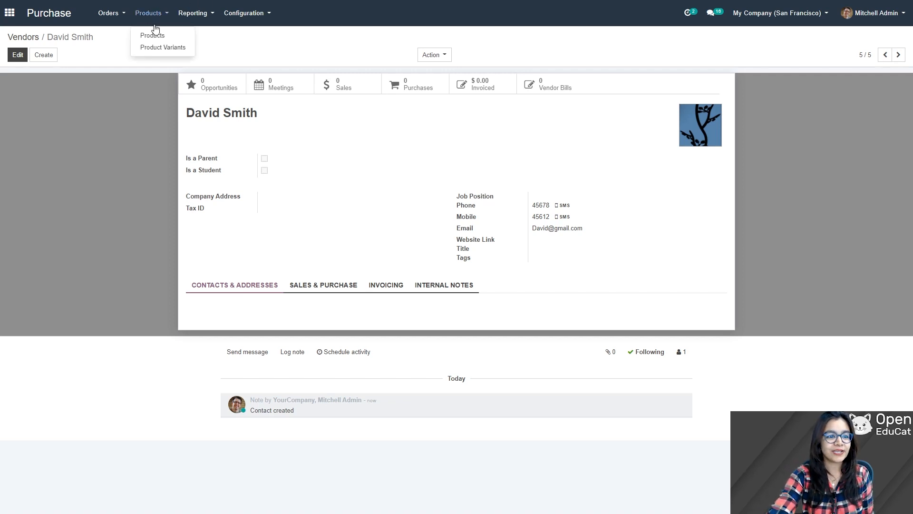
Step: Save product Black board as a Storable Product with internal reference Black board
click(153, 36)
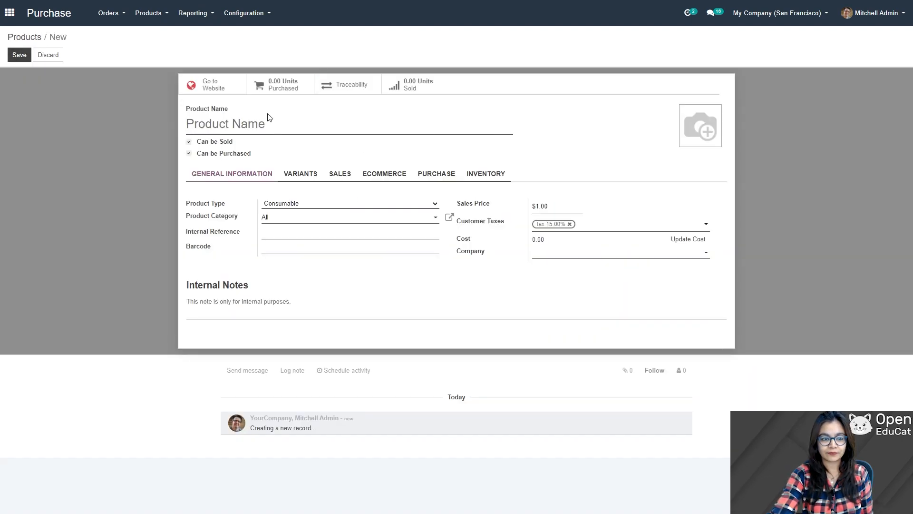
text(Black)
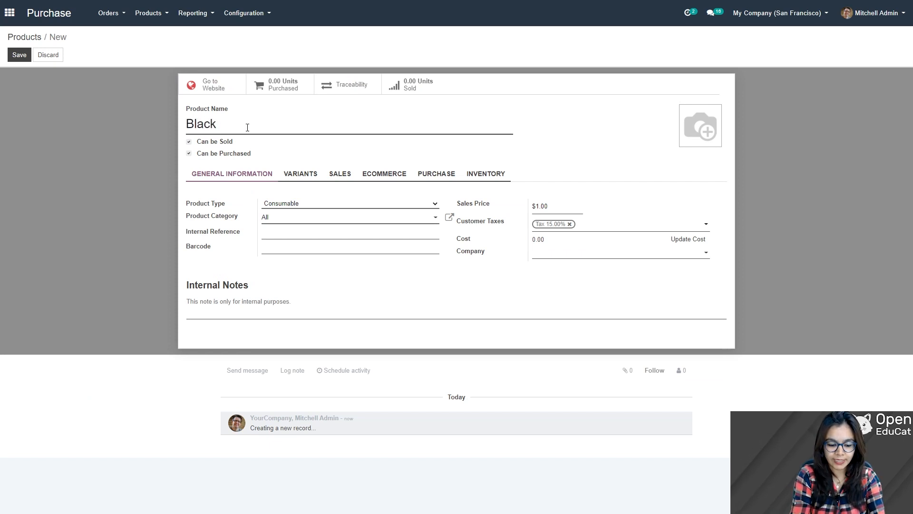
text( board)
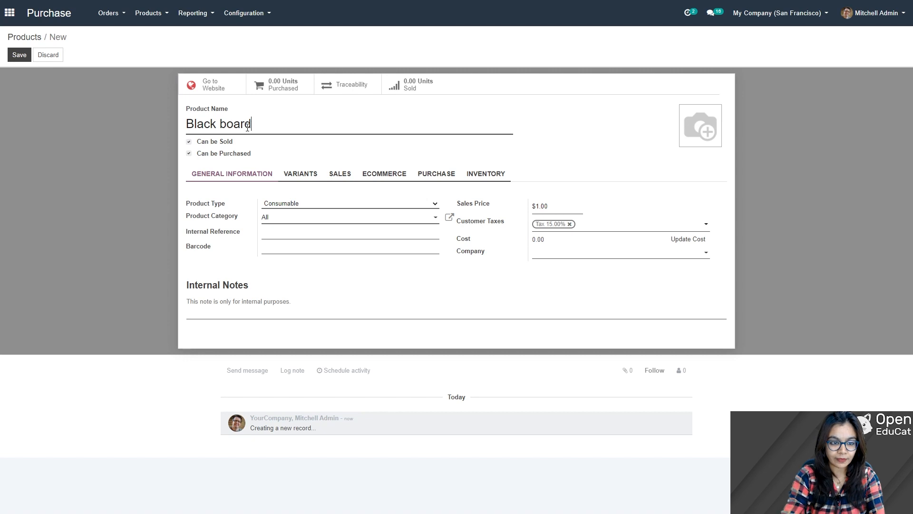
drag(253, 126, 169, 119)
key(ctrl+c)
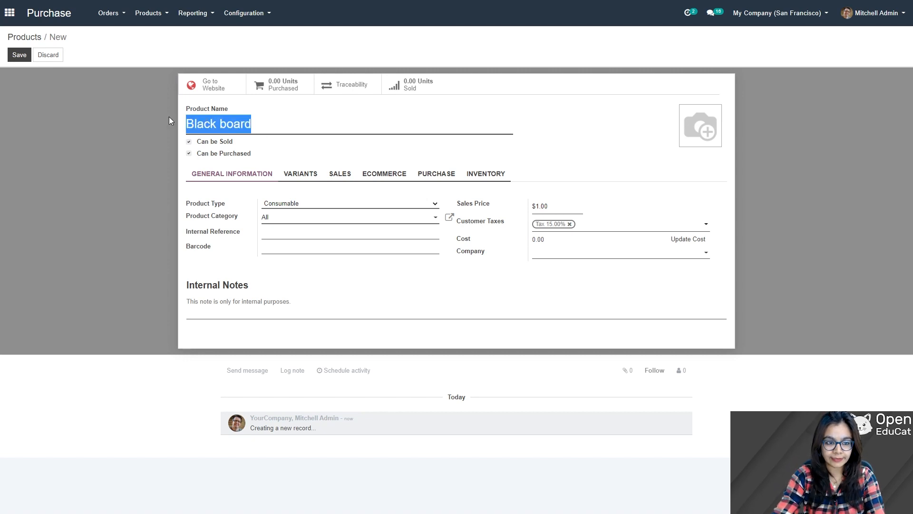
click(272, 232)
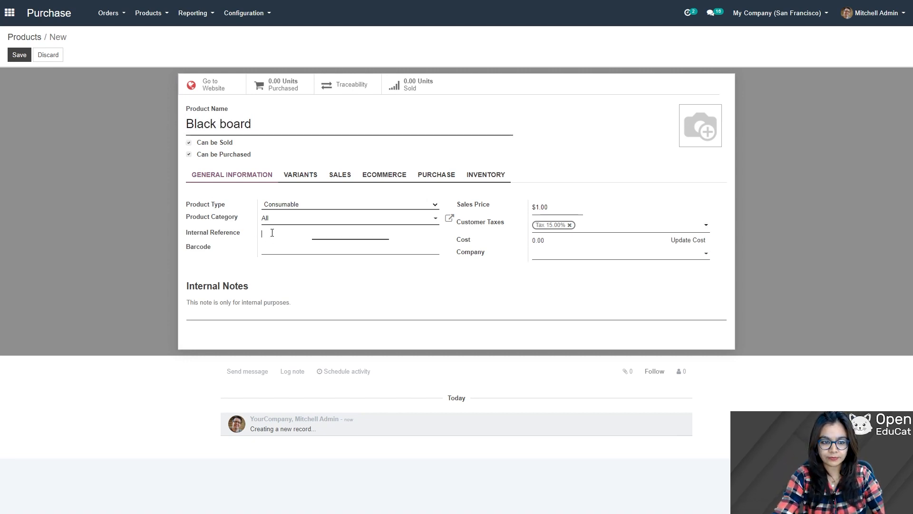
key(ctrl+v)
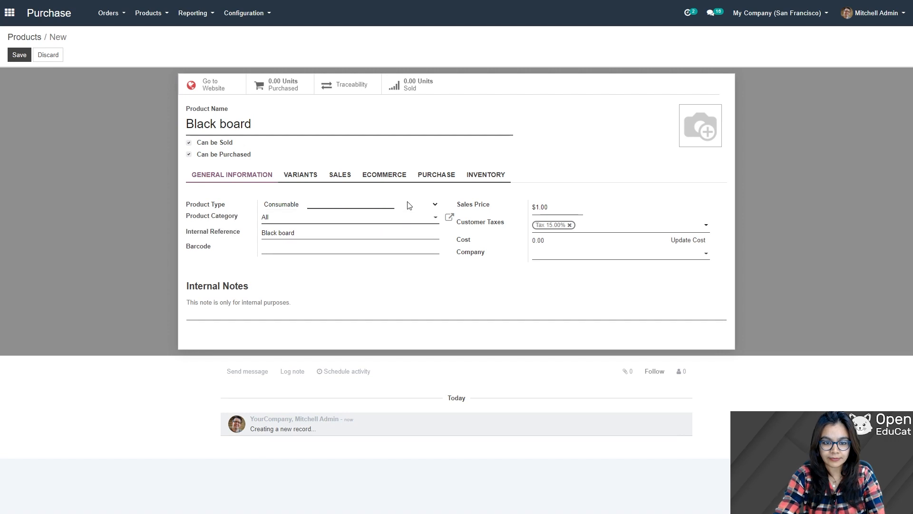
click(359, 208)
click(308, 232)
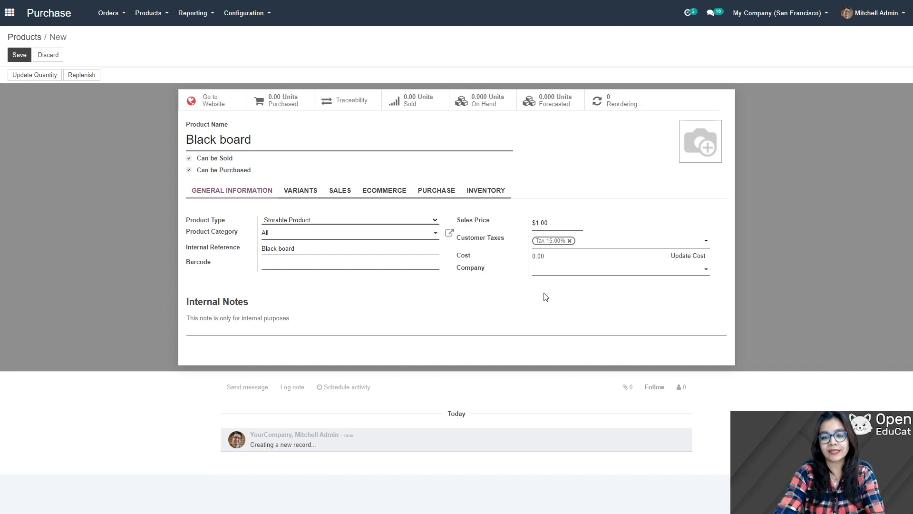
click(19, 55)
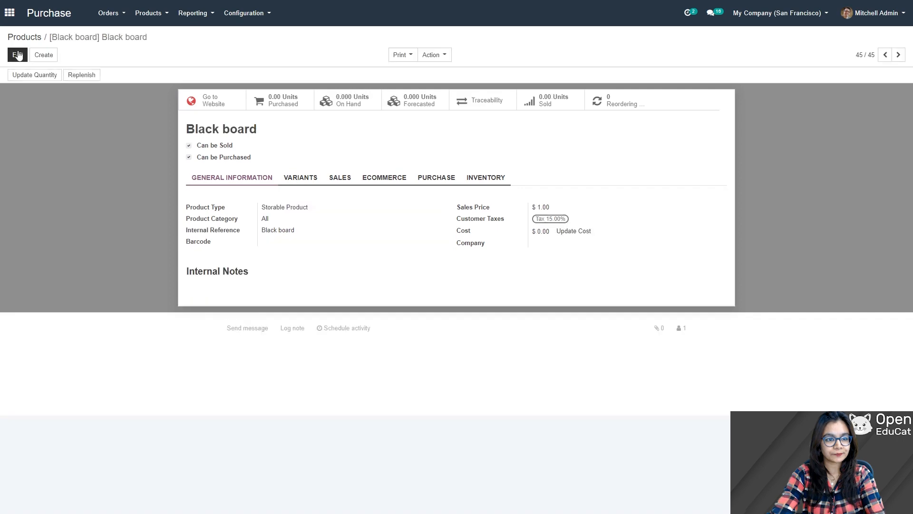
click(151, 13)
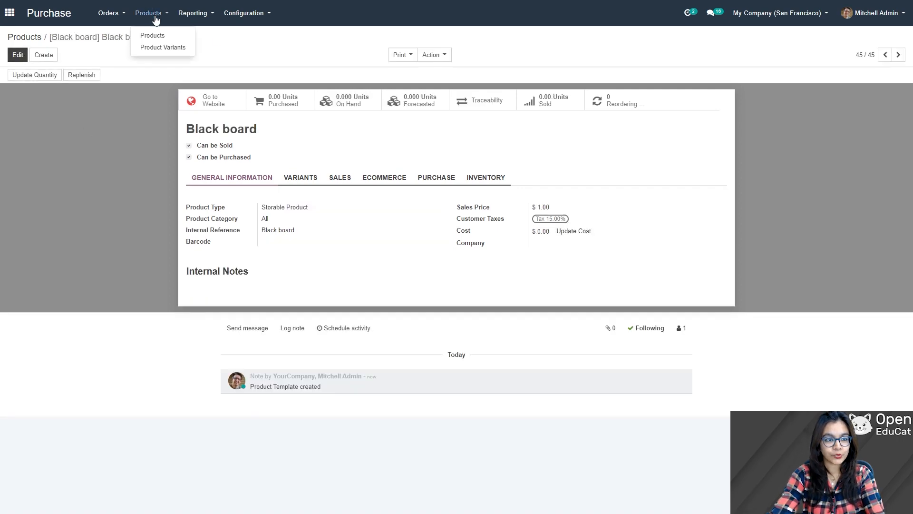
Step: Add product Customizable desk as a Storable Product, internal reference Customizable desk, and save
click(160, 37)
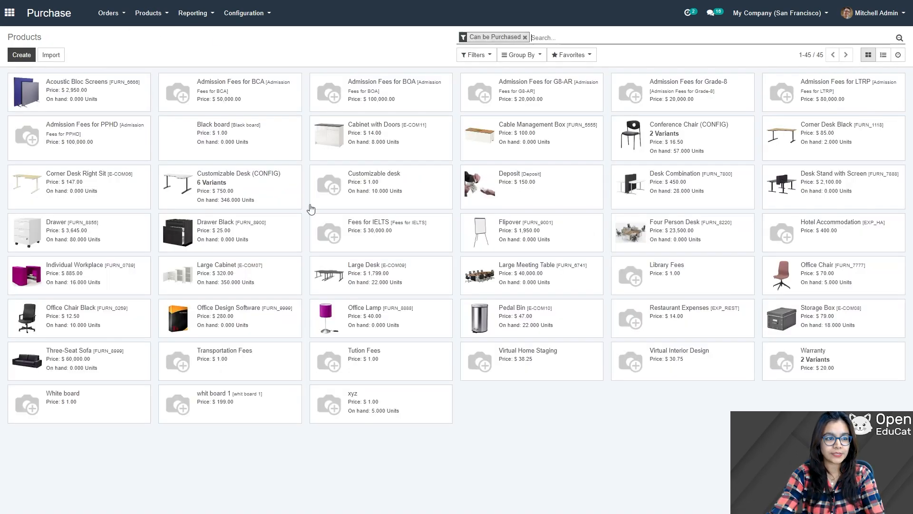
click(21, 56)
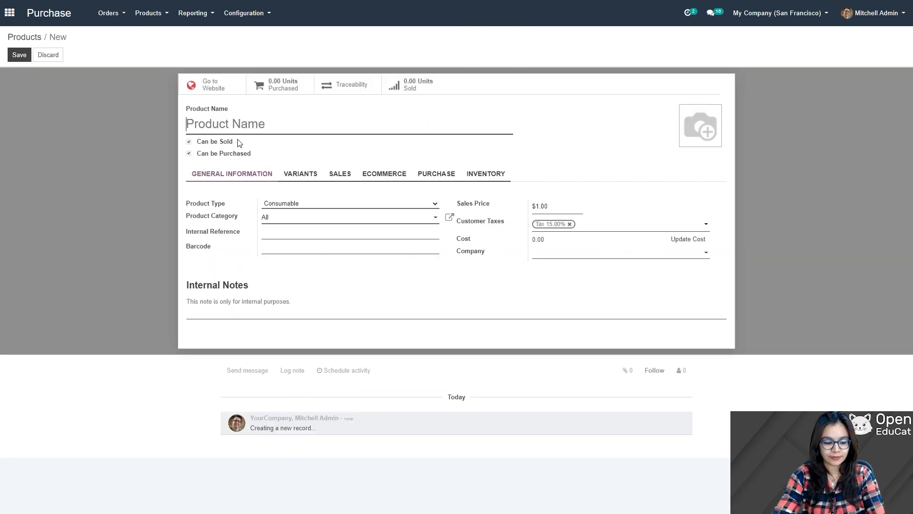
text(Co)
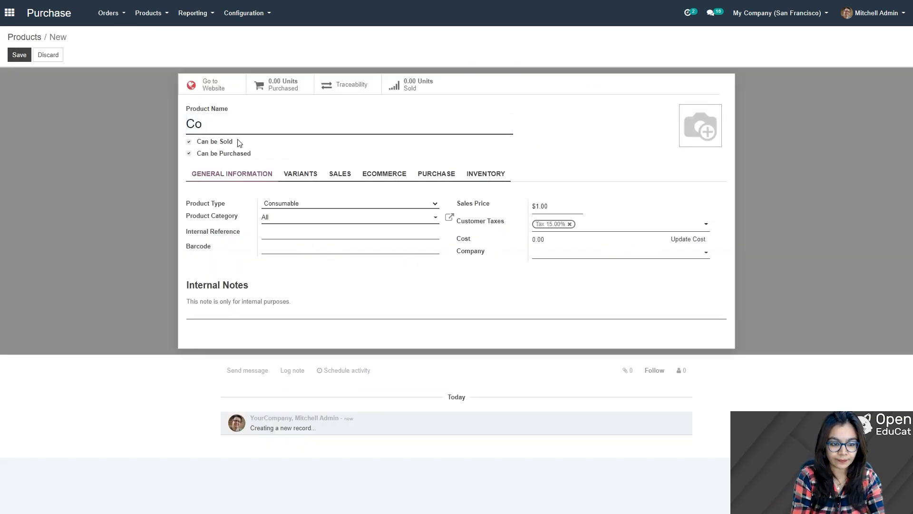
text(sto)
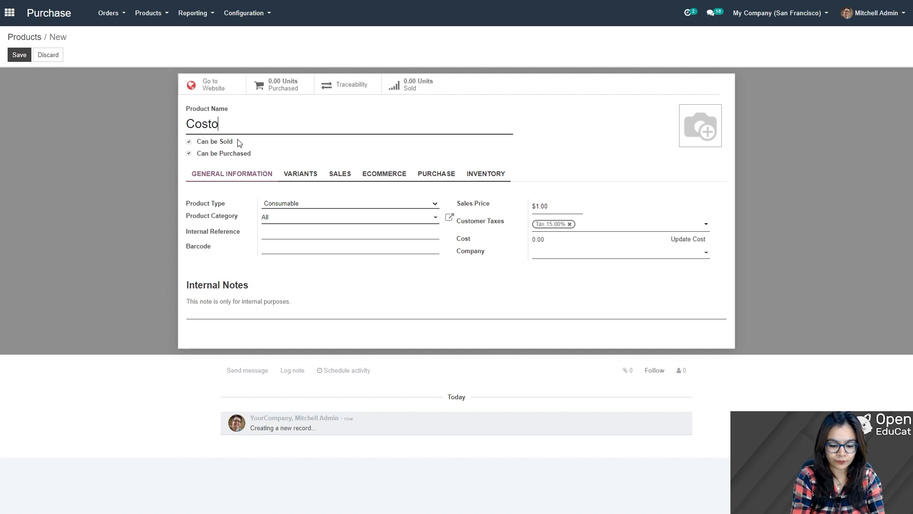
text(mizable)
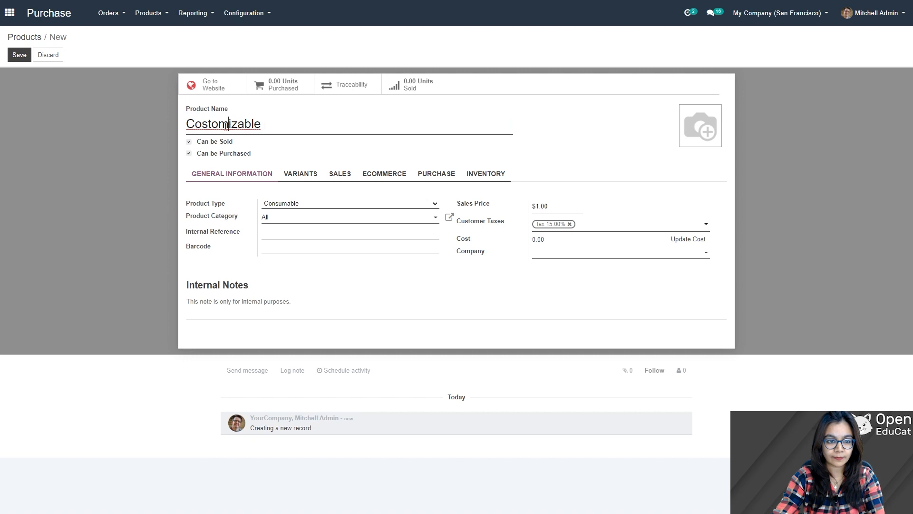
key(ctrl+a)
text(Customizable desk)
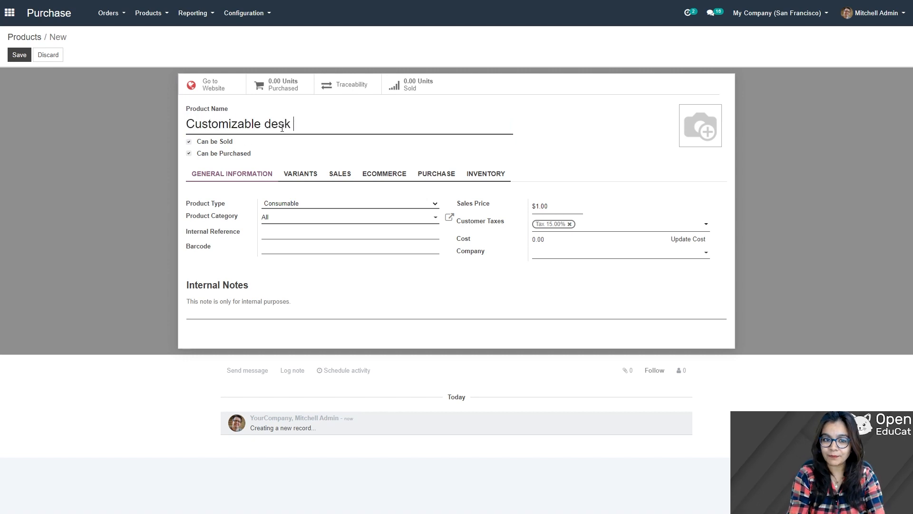
drag(298, 128, 180, 127)
key(ctrl+c)
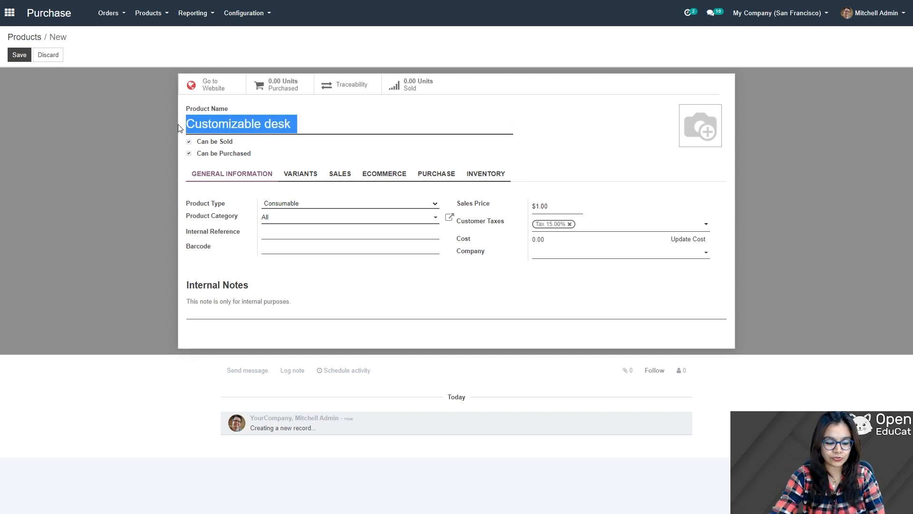
click(267, 232)
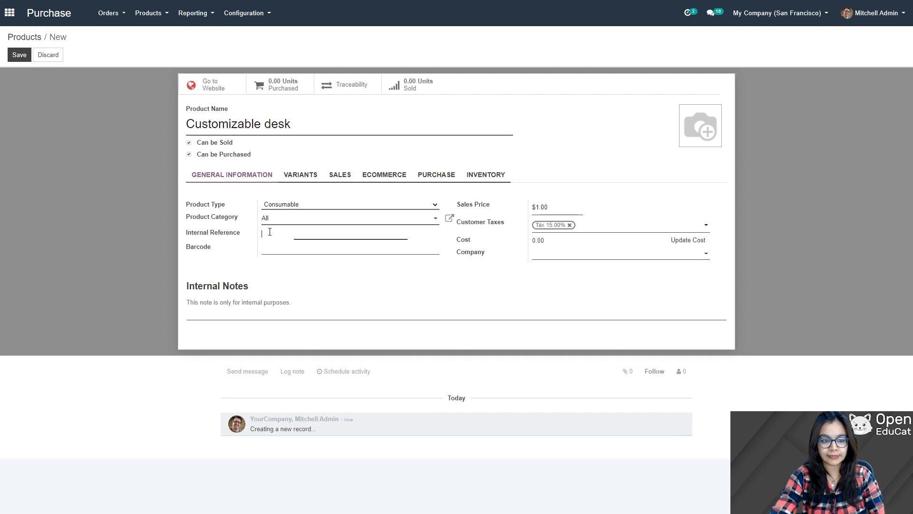
key(ctrl+v)
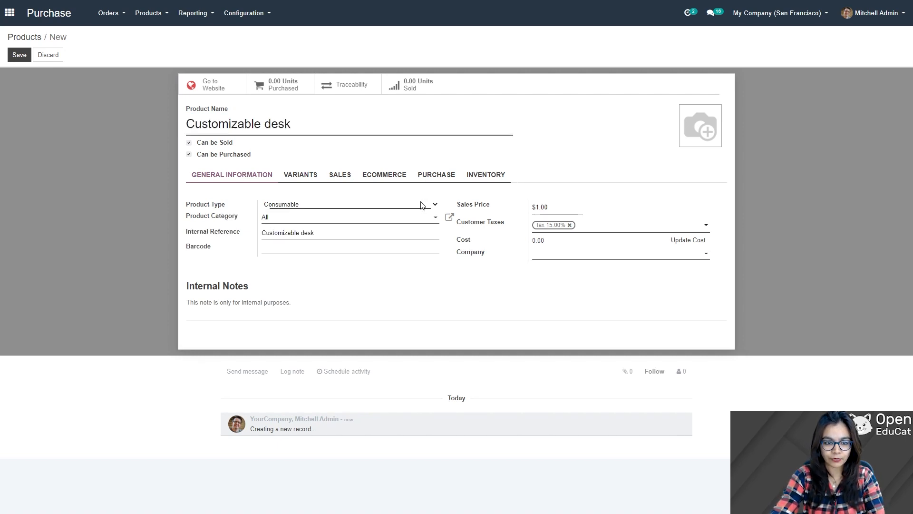
click(293, 231)
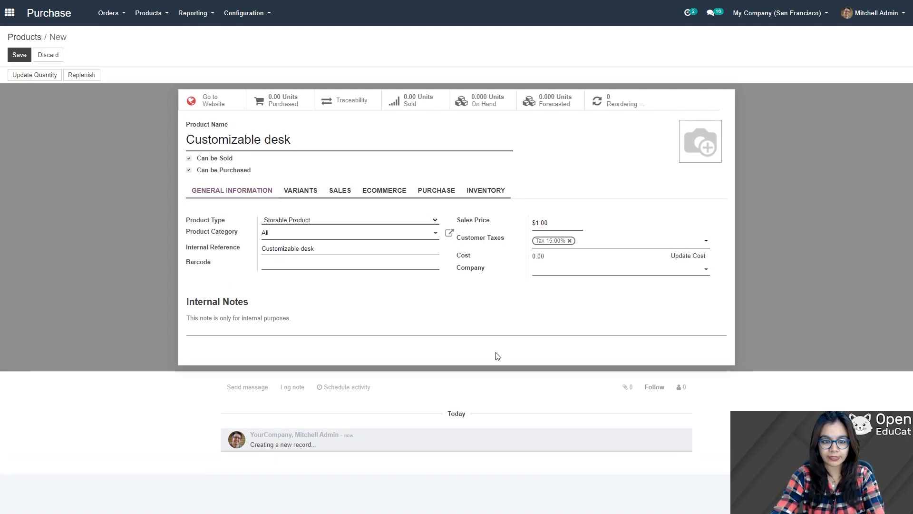
click(19, 56)
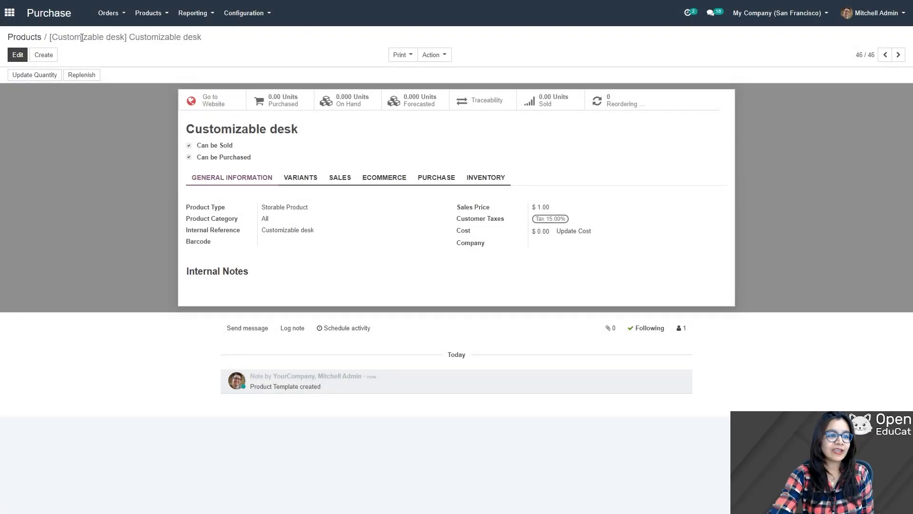
click(122, 12)
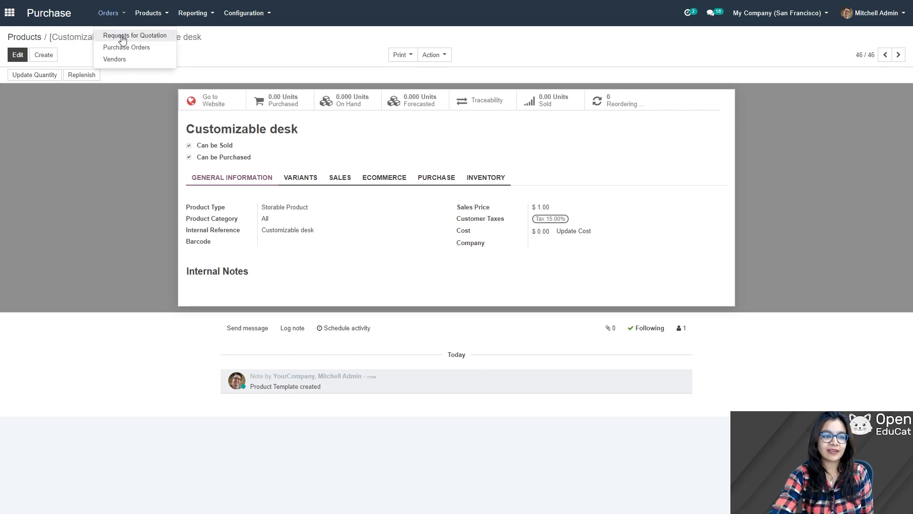
Step: Start a new request for quotation and choose the newly created vendor
click(123, 36)
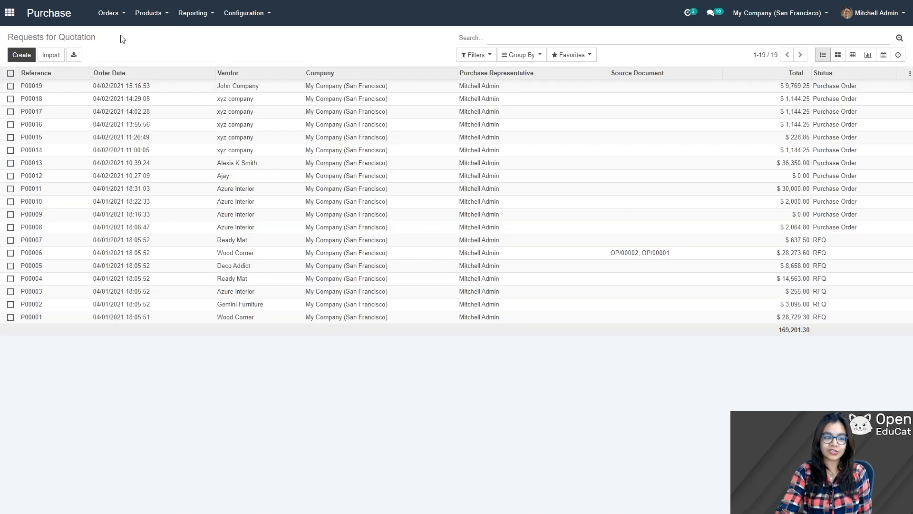
click(14, 57)
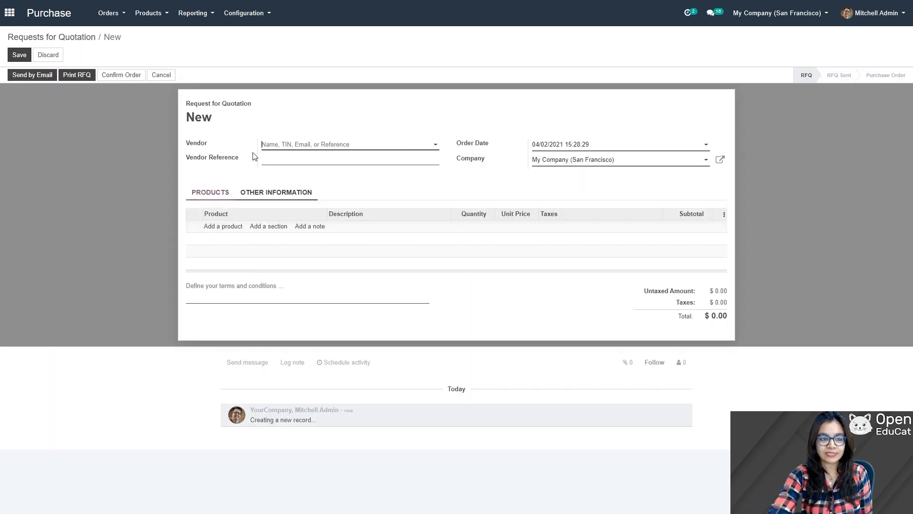
click(428, 146)
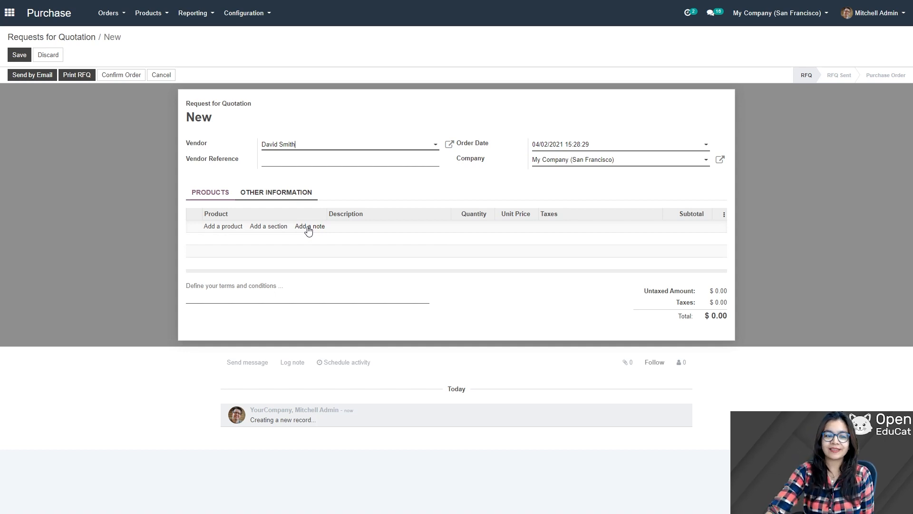
Step: Add a first product line for Black board
click(213, 226)
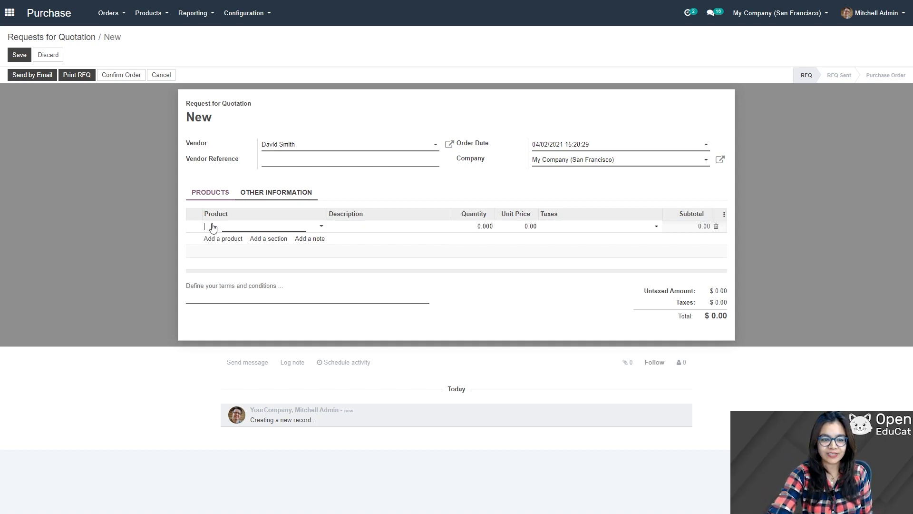
click(321, 227)
click(255, 323)
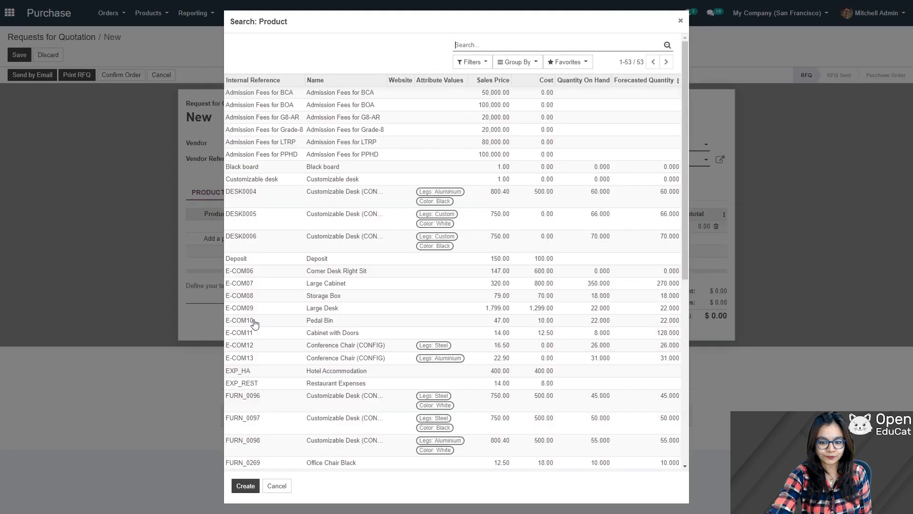
scroll(341, 286, down, 10)
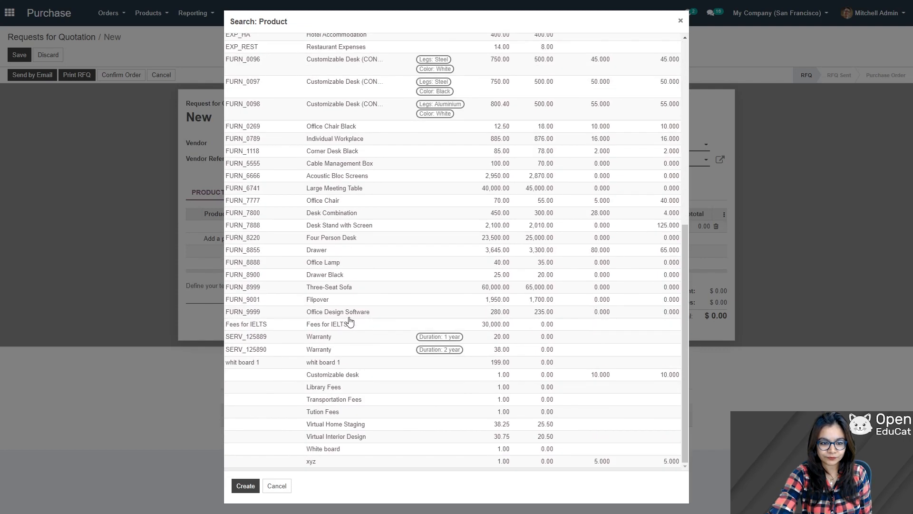
scroll(343, 324, up, 3)
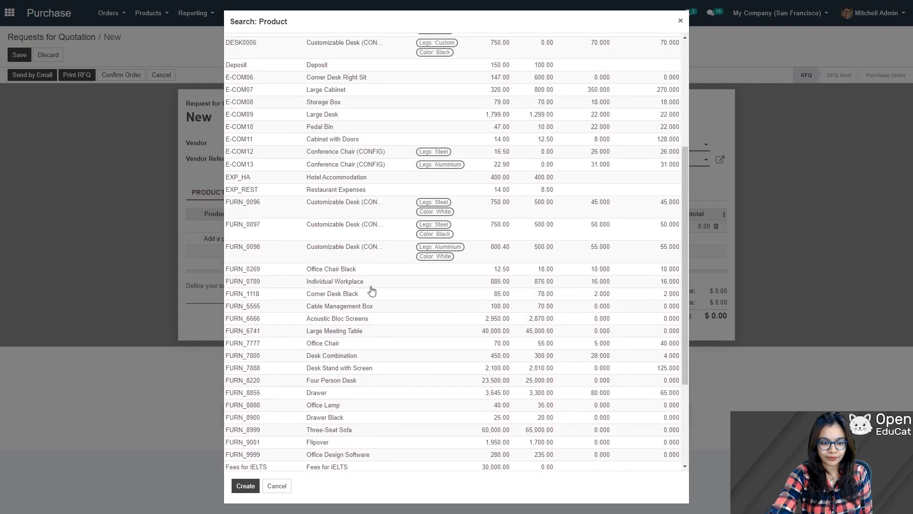
scroll(367, 294, down, 3)
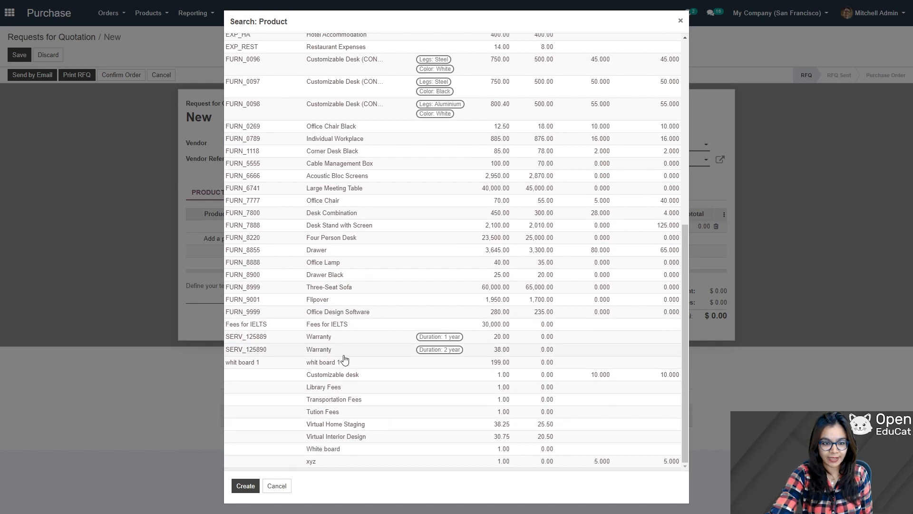
scroll(347, 359, up, 2)
scroll(374, 328, up, 5)
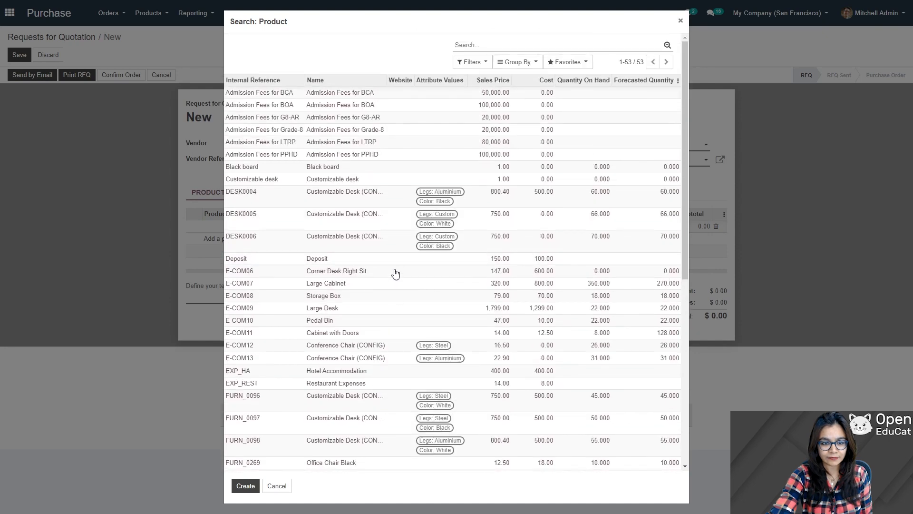
key(Escape)
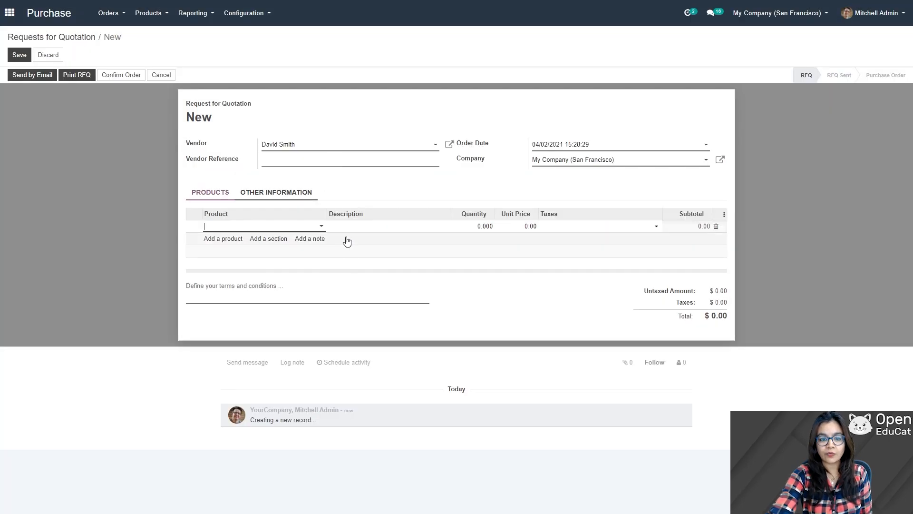
click(235, 240)
Step: Add a second product line, again choosing Black board
click(235, 241)
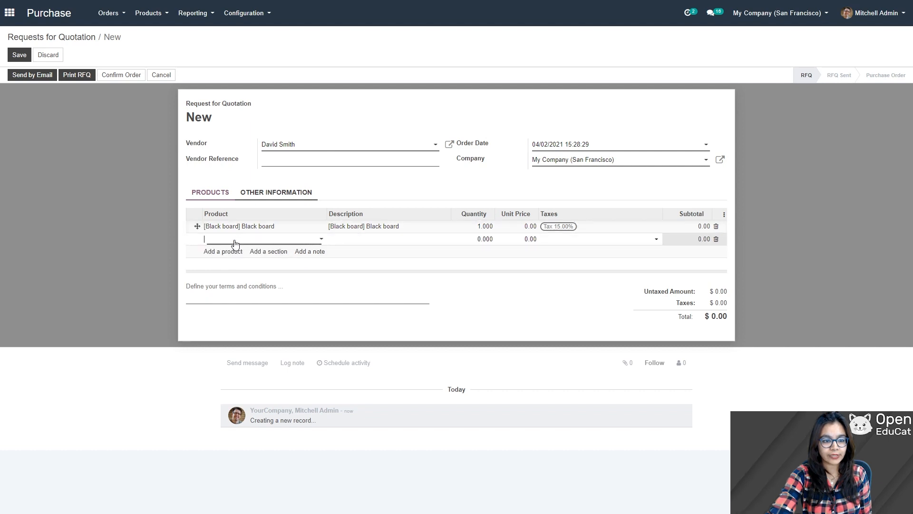
click(321, 240)
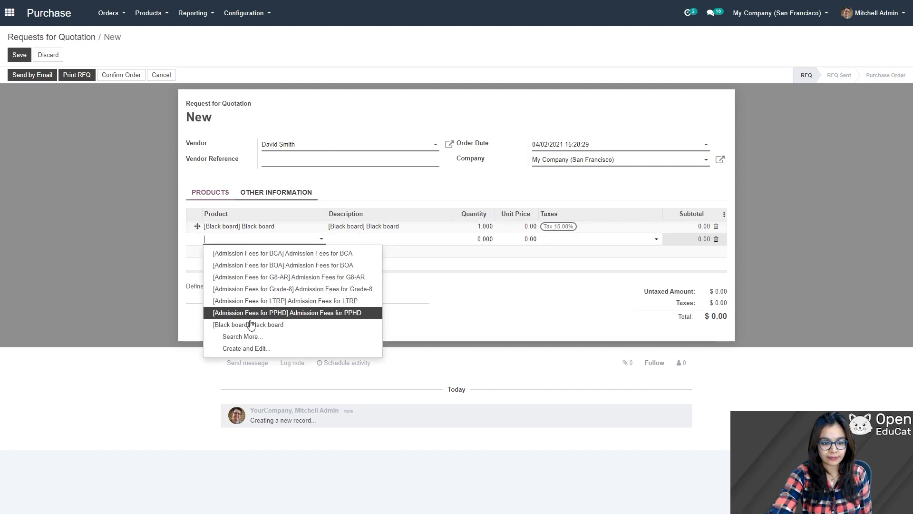
click(247, 337)
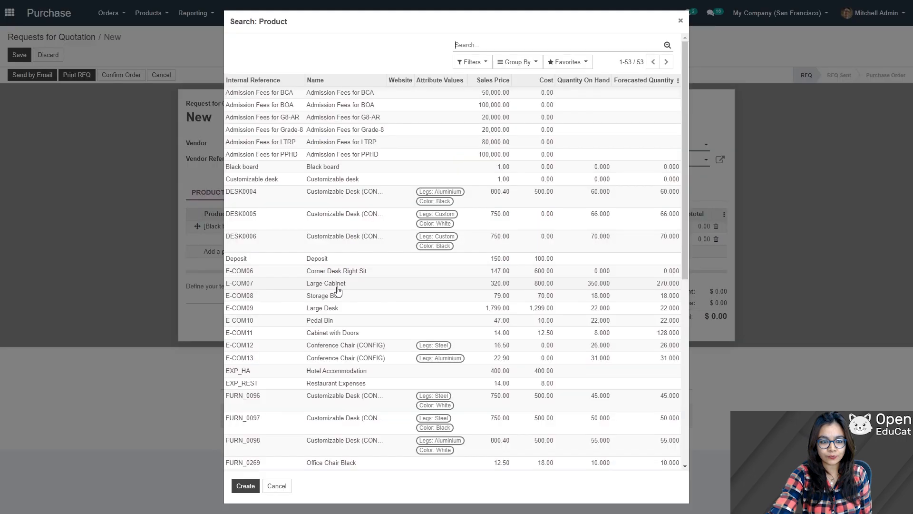
click(345, 164)
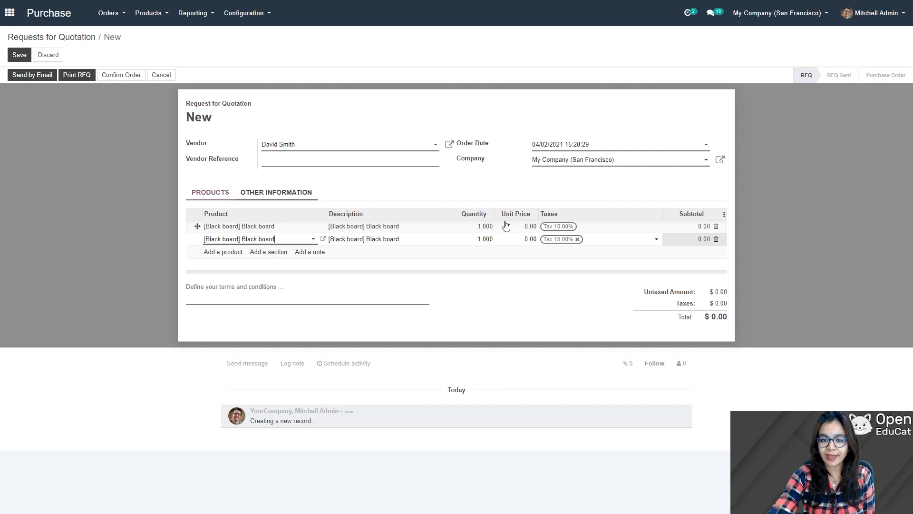
Step: Set Black board quantity to 5 and change the second line to Customizable desk, quantity 5
click(489, 226)
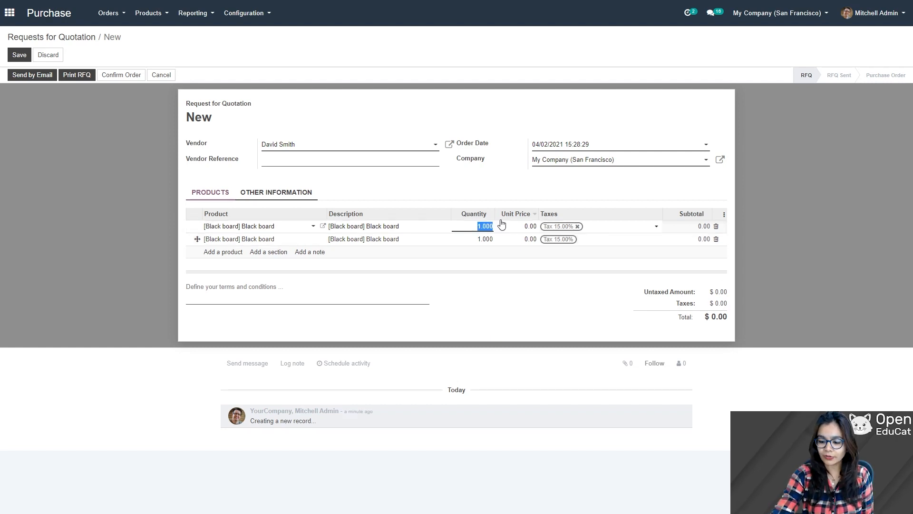
text(5)
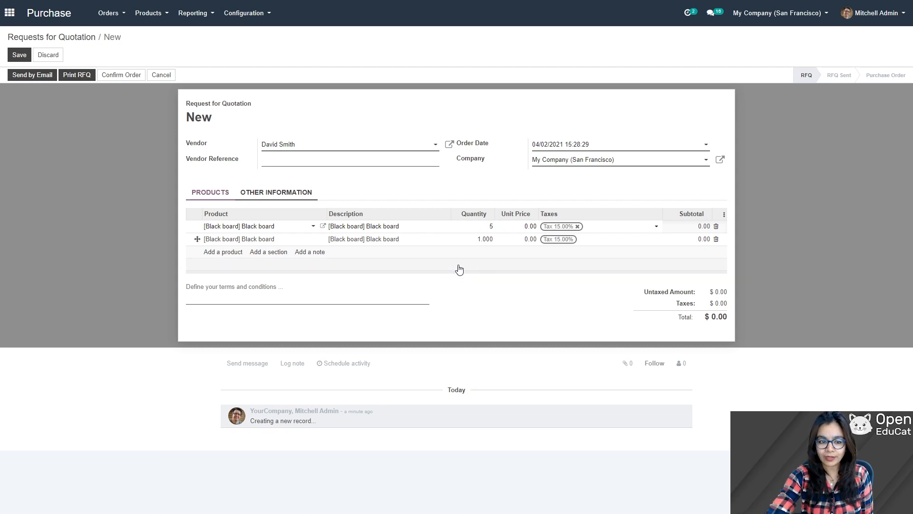
click(440, 269)
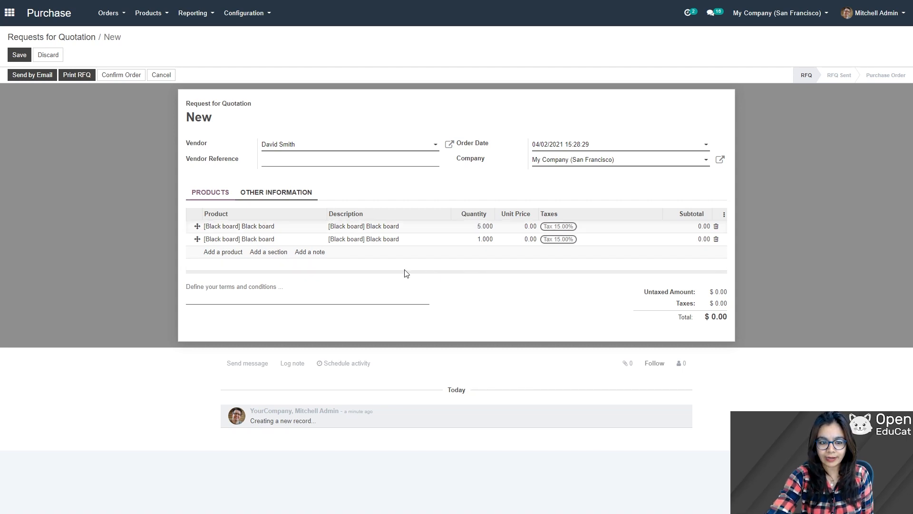
click(271, 240)
click(312, 239)
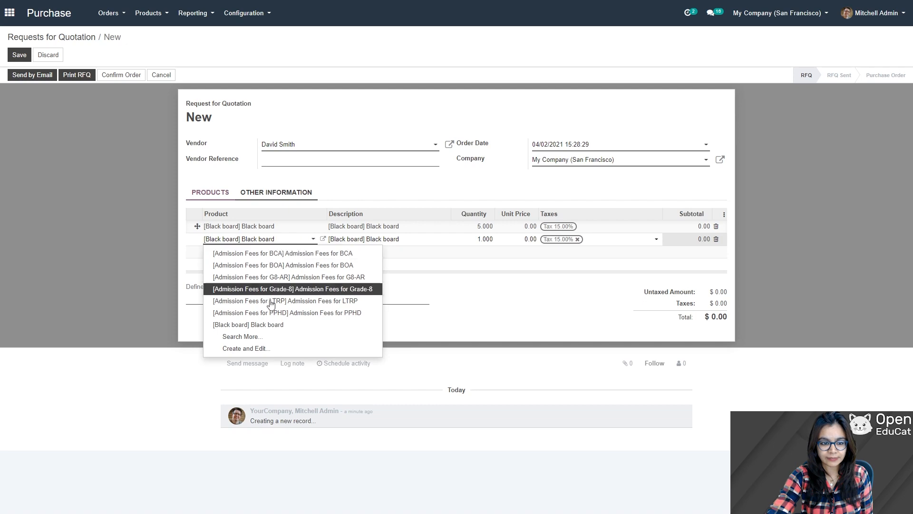
click(256, 337)
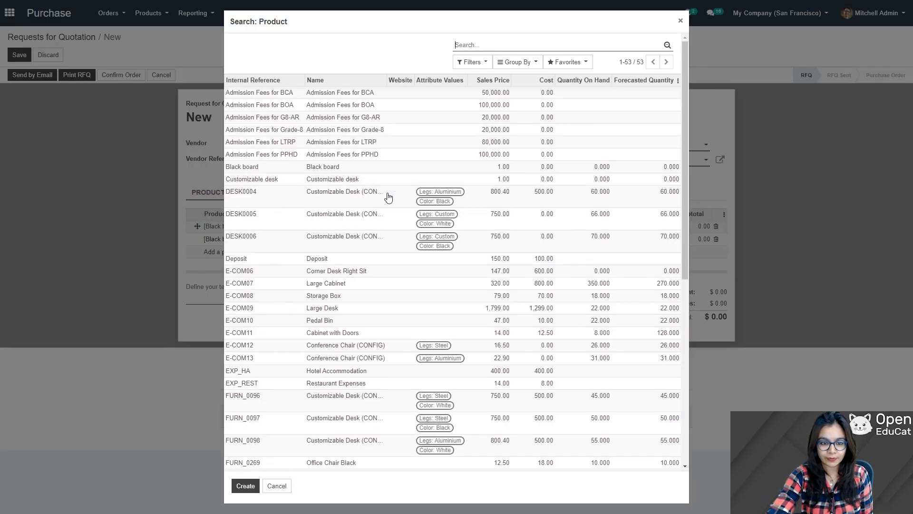
click(350, 180)
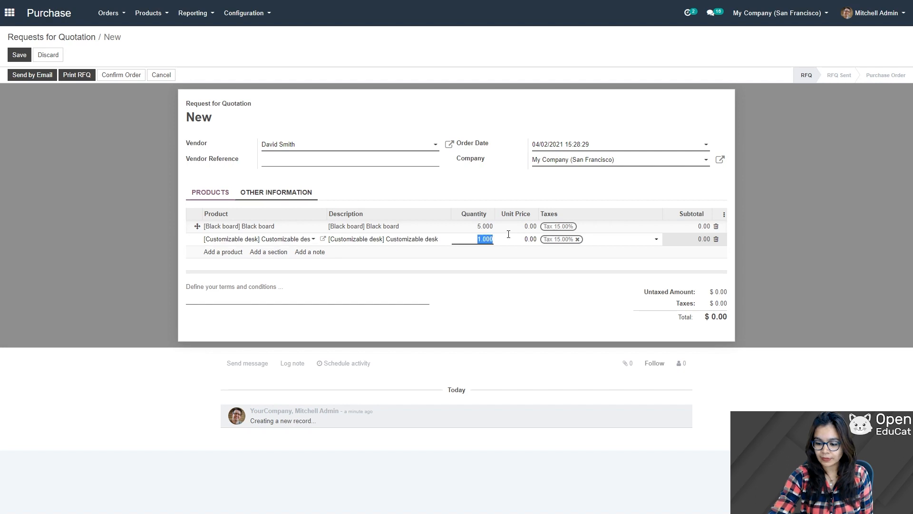
text(5)
click(524, 299)
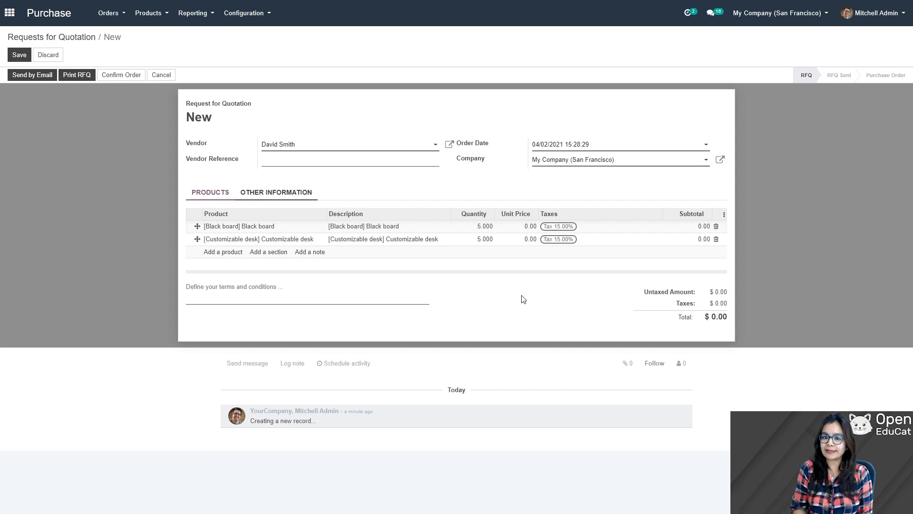
Step: Enter the unit prices for Black board and 750 for Customizable desk
click(532, 227)
text(150)
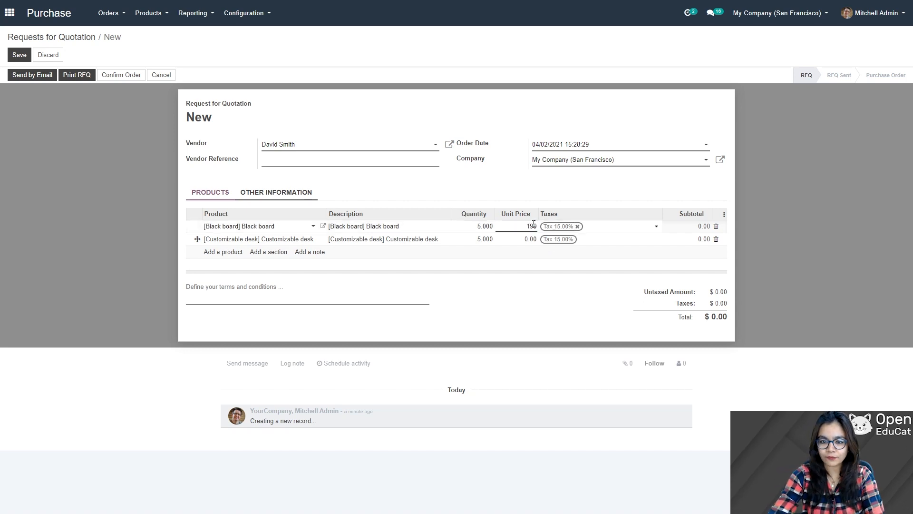
click(531, 239)
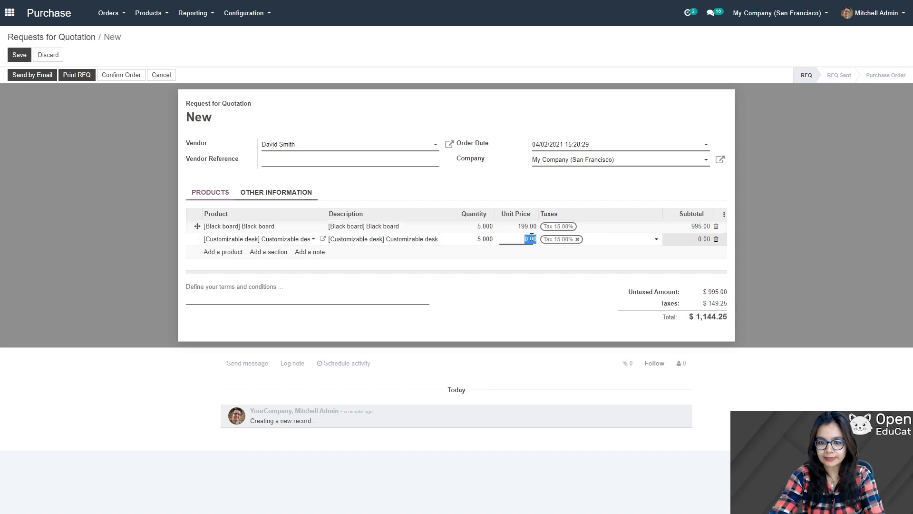
text(750)
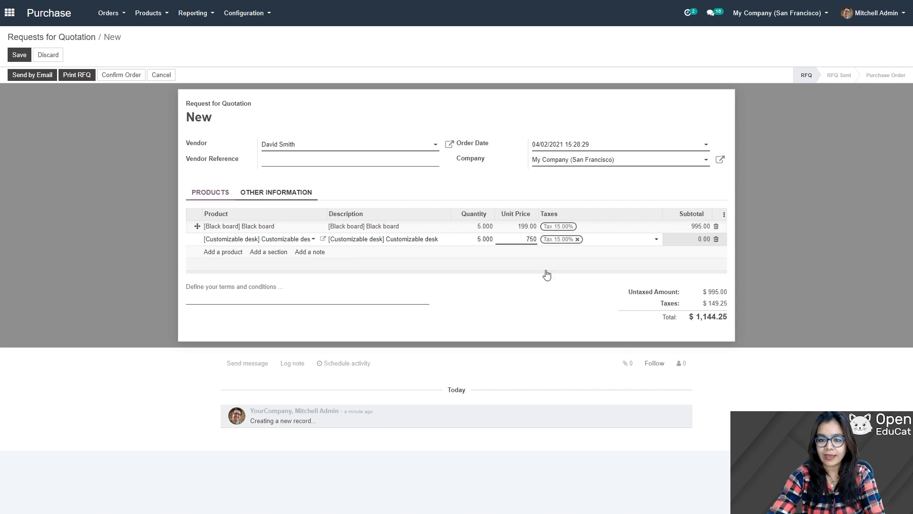
click(555, 280)
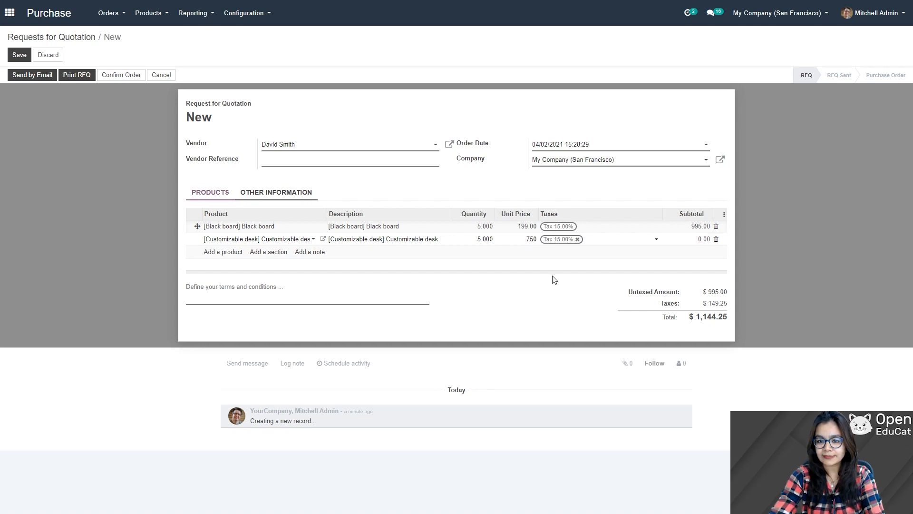
Step: Save the quotation as P00020 and draft the RFQ email with RFQ_P00020.pdf attached
click(20, 56)
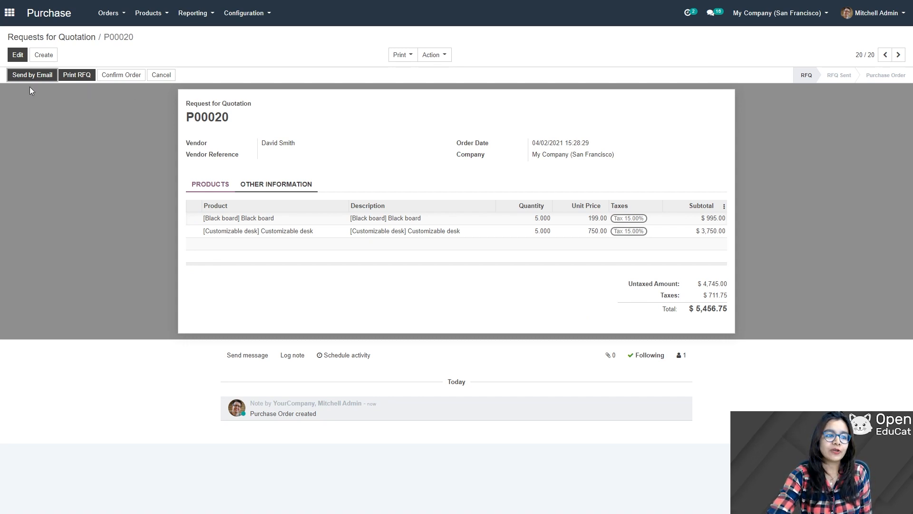
click(24, 76)
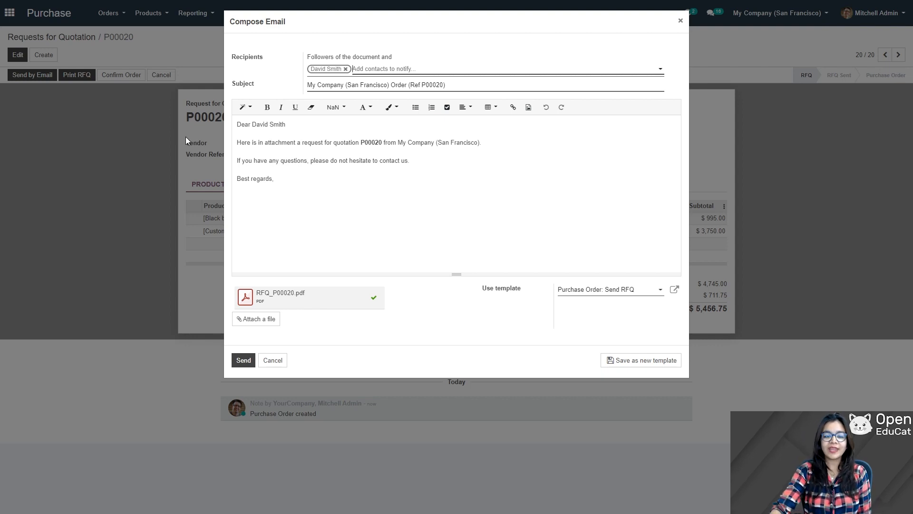
Step: Send the RFQ email and download RFQ_P00020.pdf from the chatter
click(241, 359)
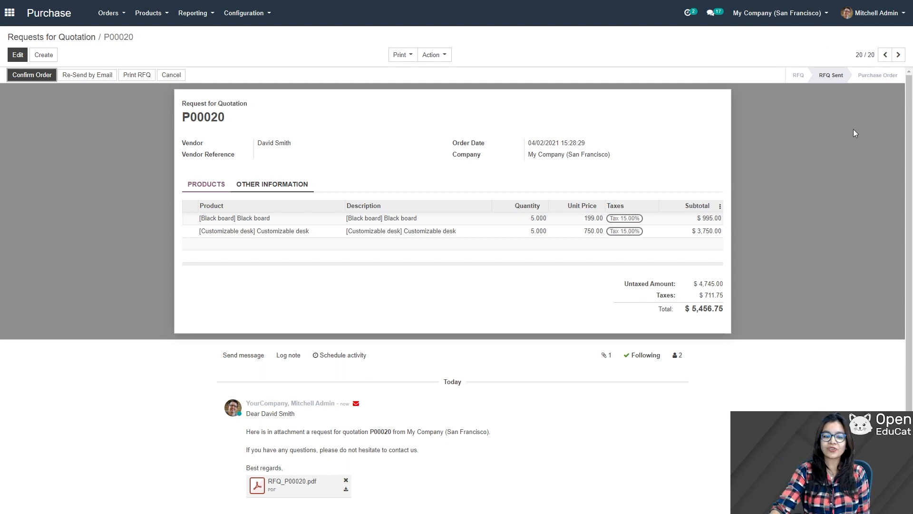
scroll(497, 446, down, 3)
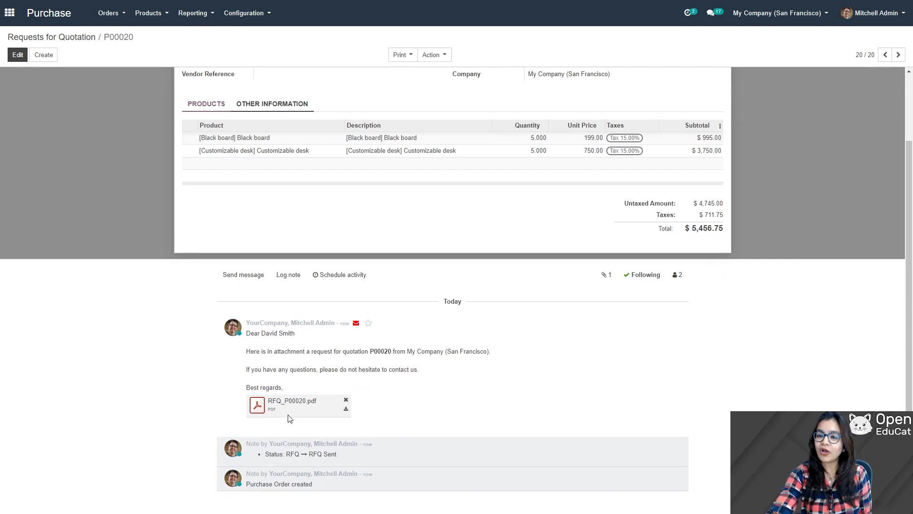
click(346, 409)
click(346, 408)
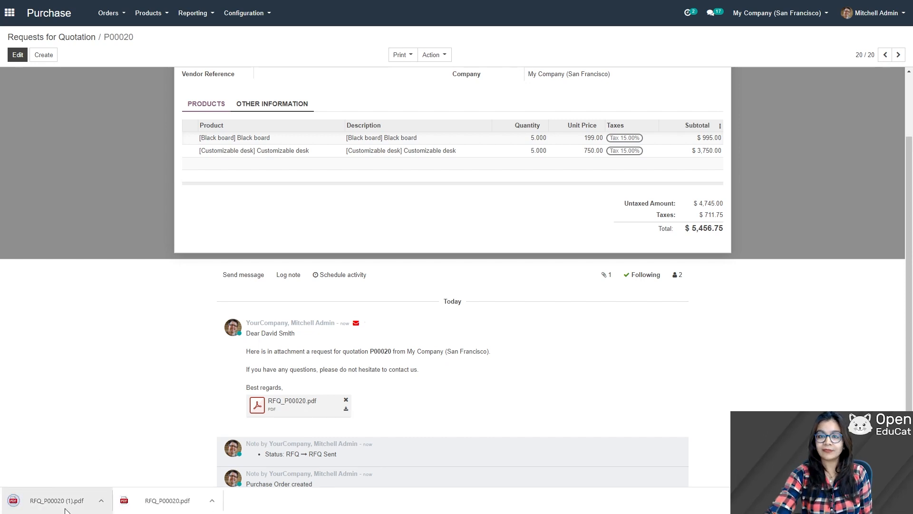
Step: Review RFQ_P00020 (1).pdf, showing both items at 5.000, then go back to the P00020 order
click(57, 500)
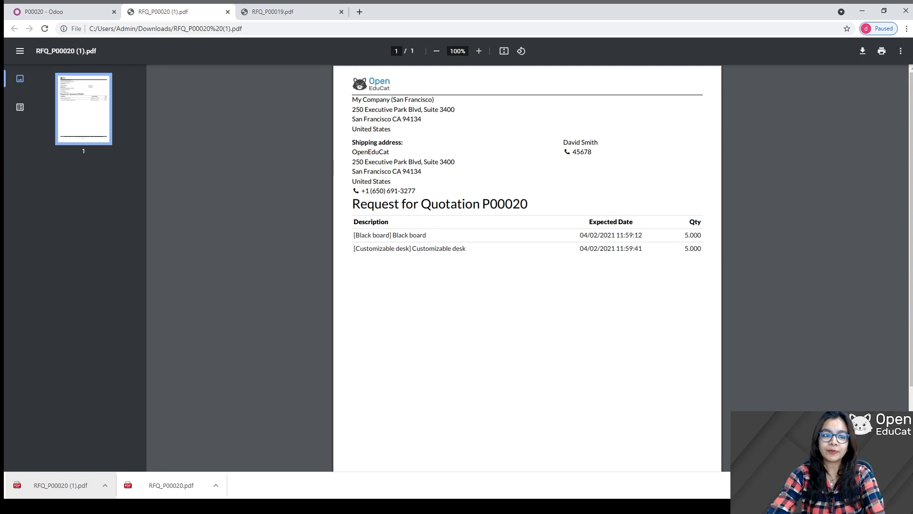
click(45, 12)
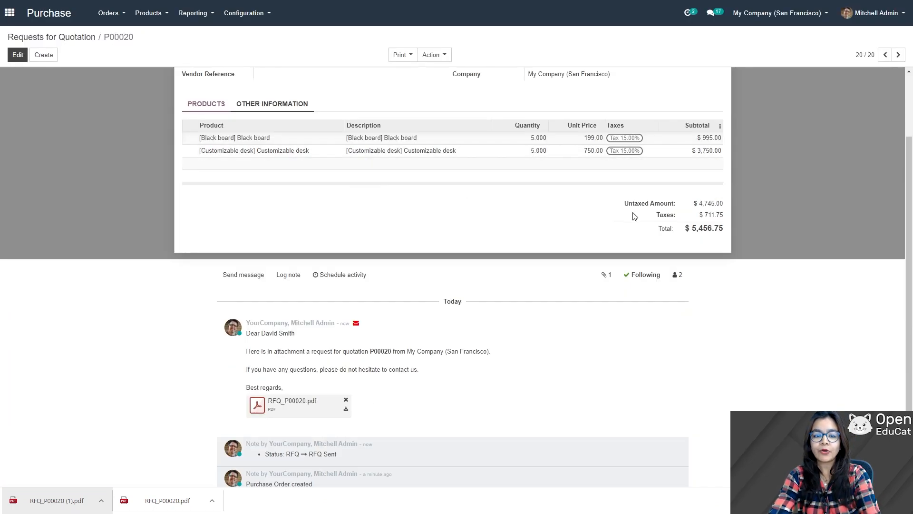
Step: Confirm RFQ P00020 into a purchase order with one pending receipt
scroll(618, 228, up, 3)
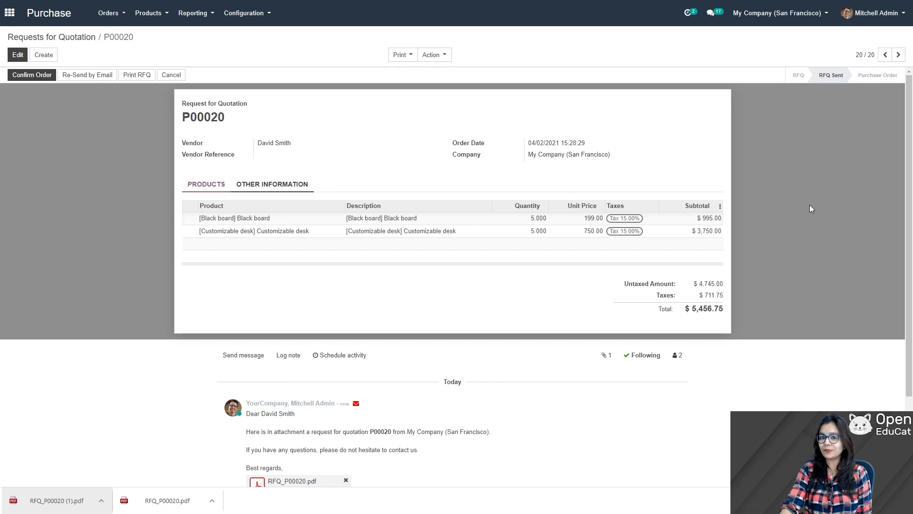
click(26, 76)
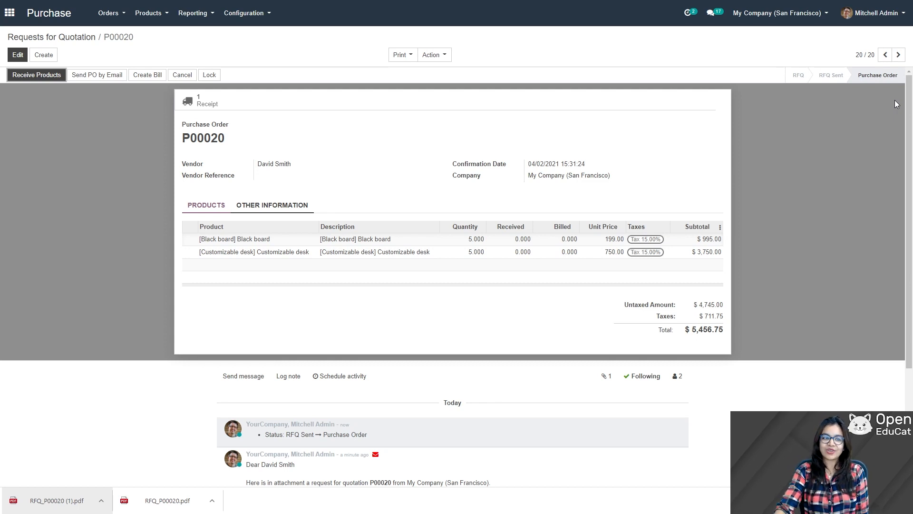
Step: Validate receipt WH/IN/00074 as an immediate transfer of 5 Black boards and 5 Customizable desks
click(30, 76)
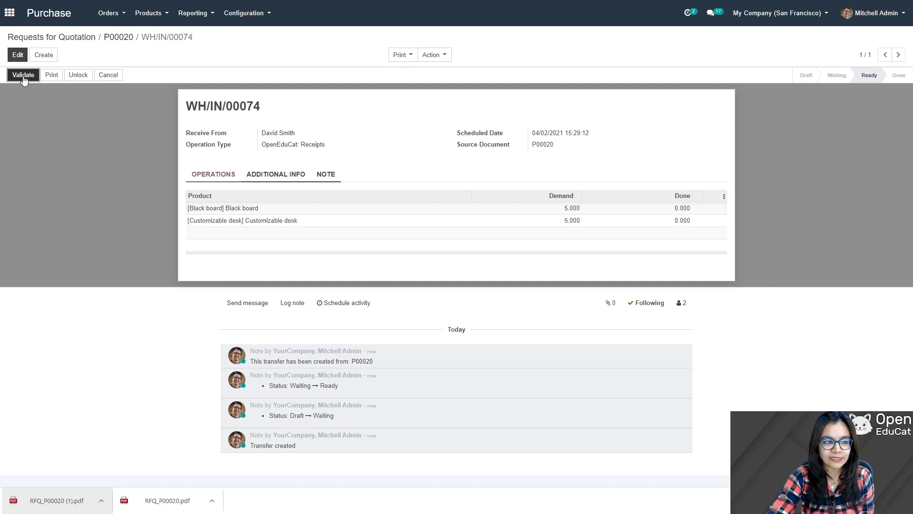
click(23, 75)
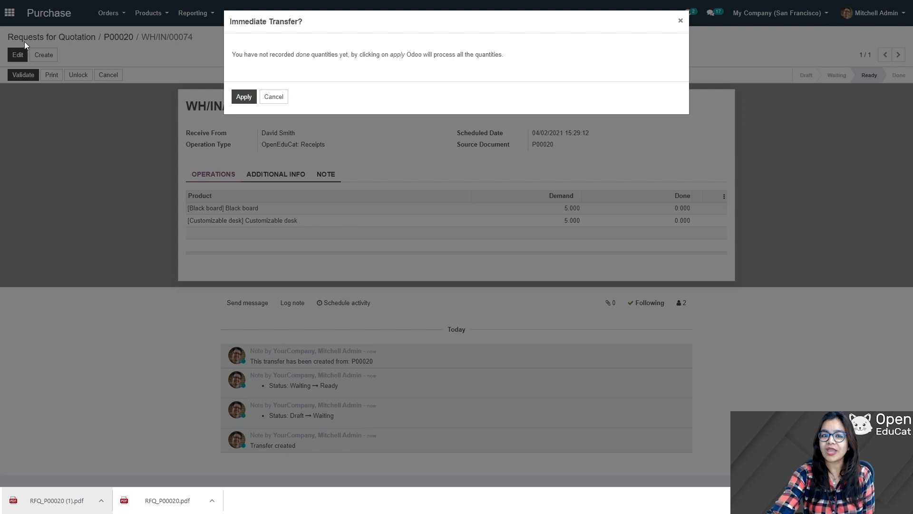
click(245, 97)
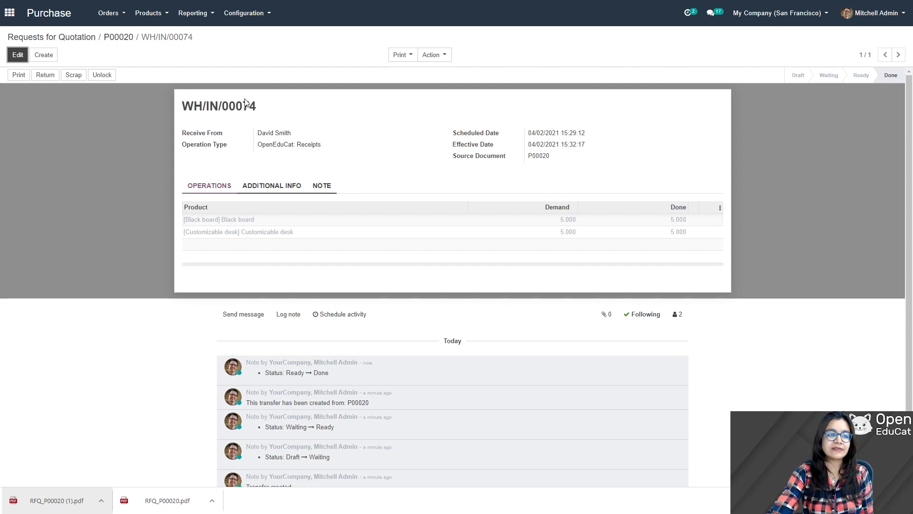
Step: From purchase order P00020, create a draft vendor bill for both 5.000 lines totalling $5,456.75
click(114, 37)
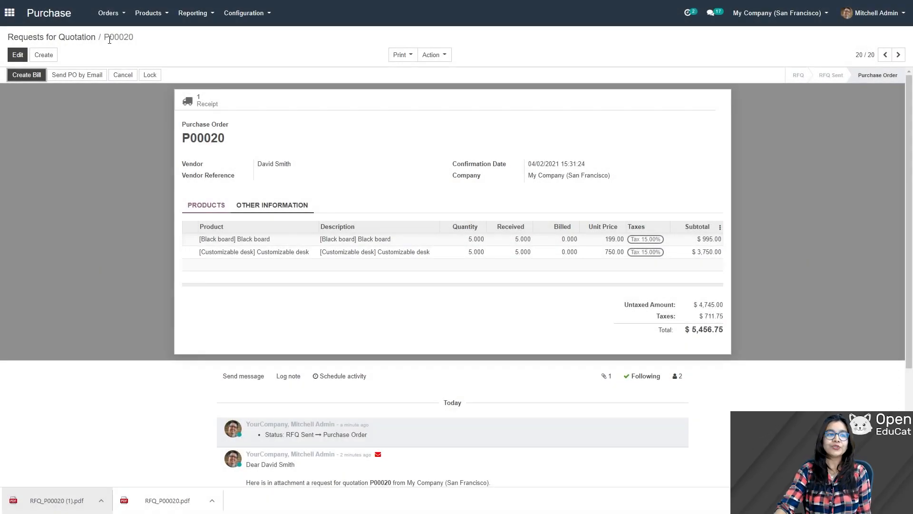
click(33, 78)
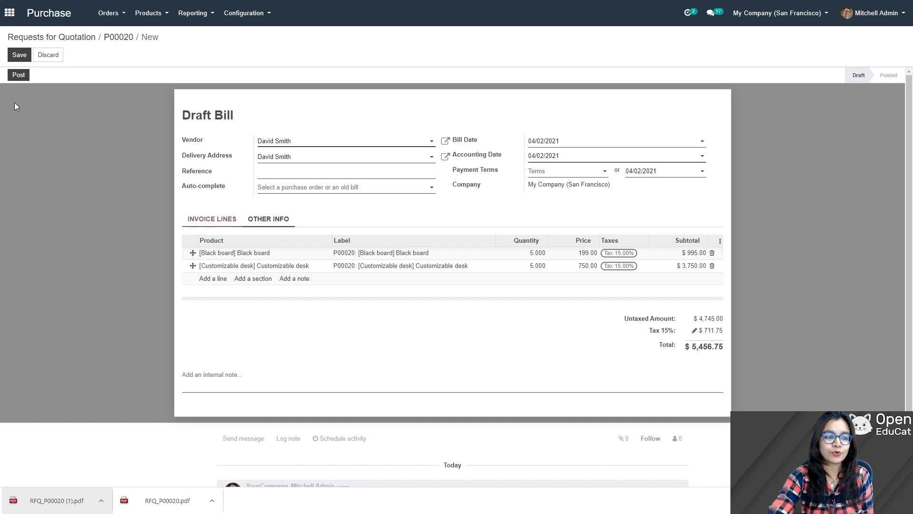
Step: Post the bill as BILL/2021/0006 and register its $9,769.25 Bank (USD) payment
click(14, 76)
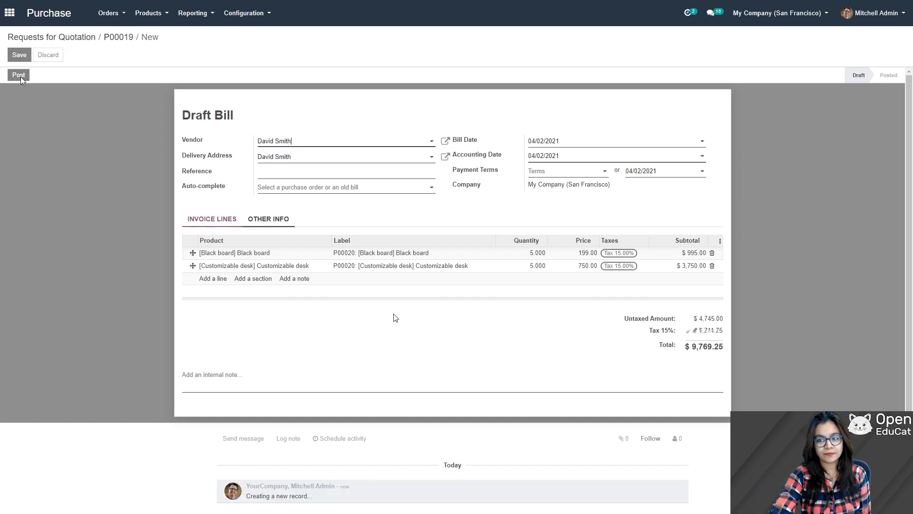
click(32, 80)
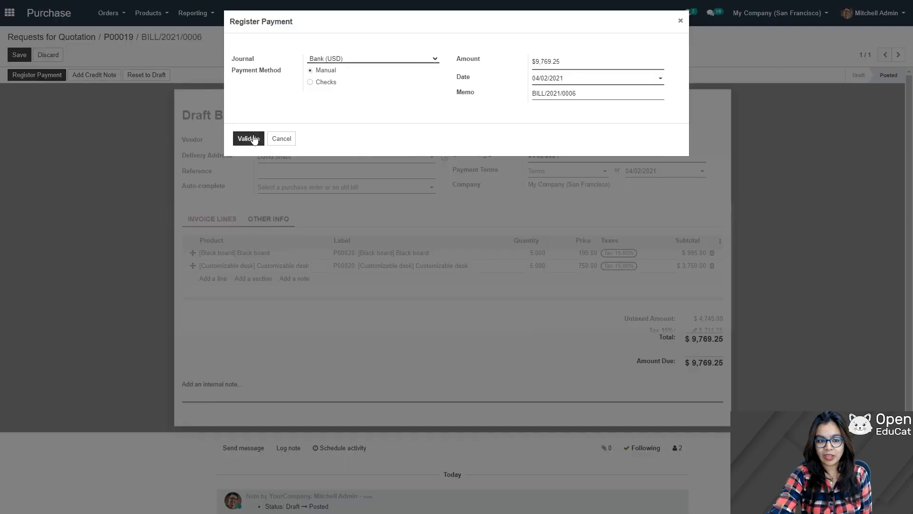
click(251, 139)
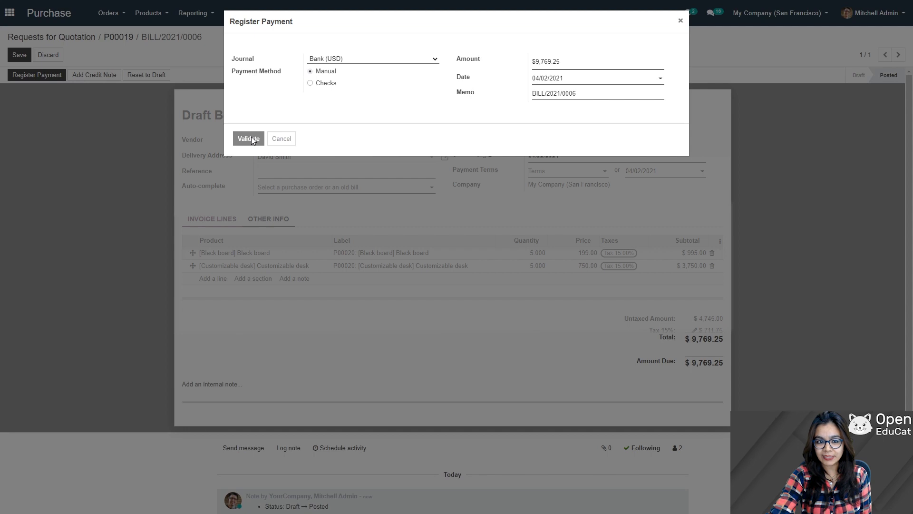